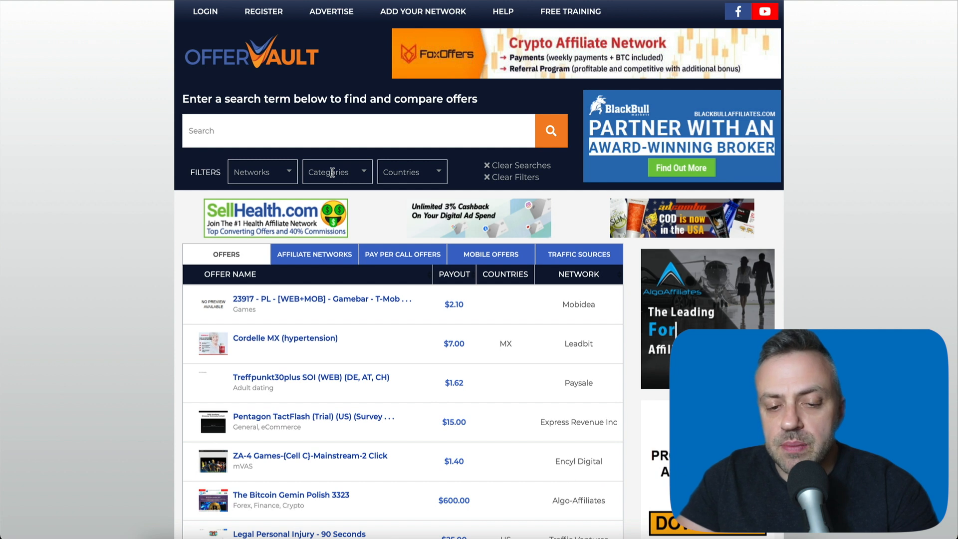
- Look through the category filter options, checking for categories matching "swe" and "sur" without choosing one
left_click(332, 173)
scroll(340, 223, "up", 1)
scroll(341, 222, "down", 4)
scroll(341, 221, "down", 6)
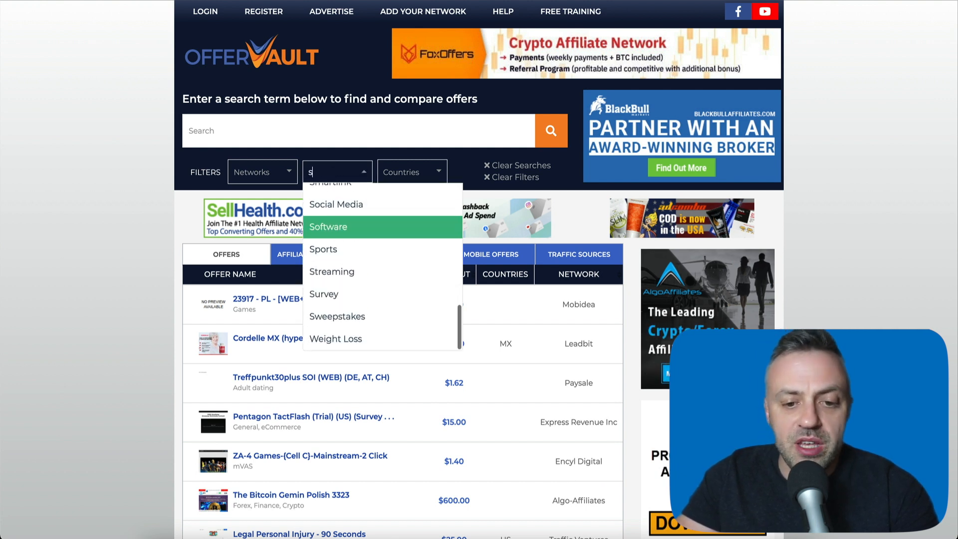
type("swe")
key("BackSpace")
key("BackSpace")
key("BackSpace")
type("sur")
key("BackSpace")
key("BackSpace")
key("BackSpace")
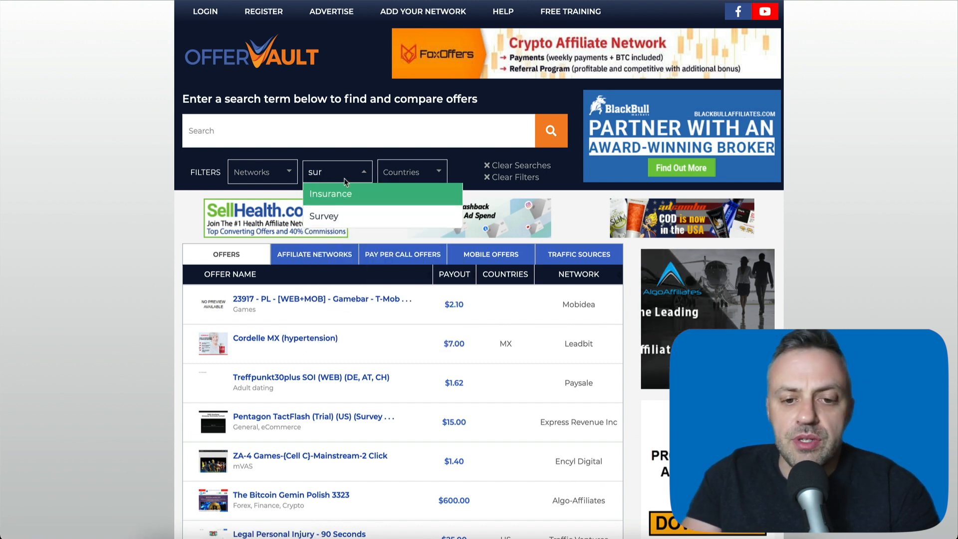
left_click(98, 313)
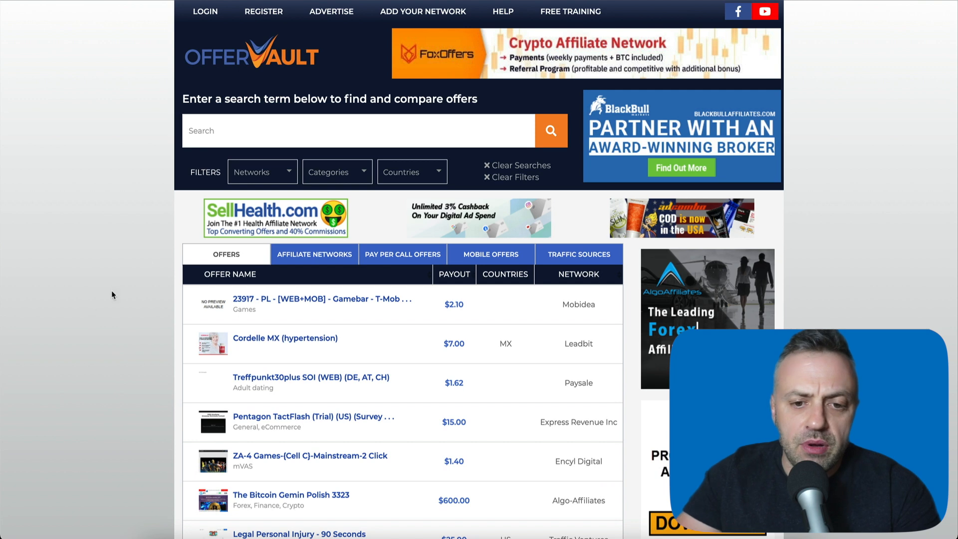
- Filter the offers by the Sweepstakes category and look through the listed offers and payouts
left_click(329, 172)
type("swe")
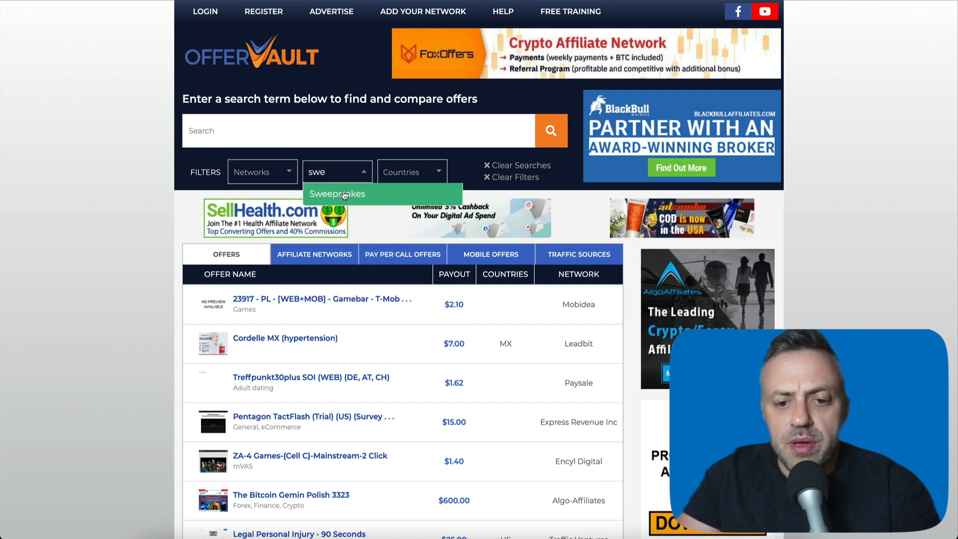
left_click(344, 195)
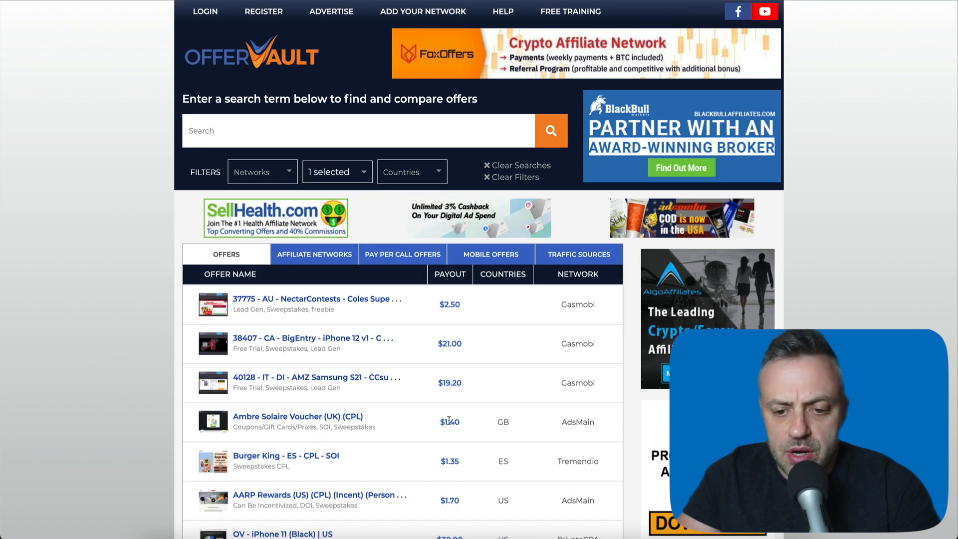
scroll(456, 427, "down", 2)
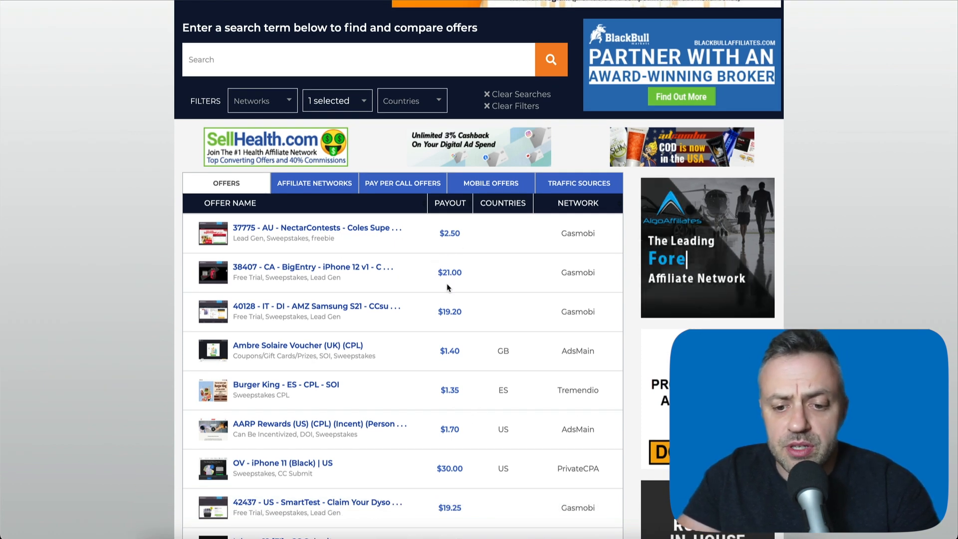
scroll(447, 288, "down", 10)
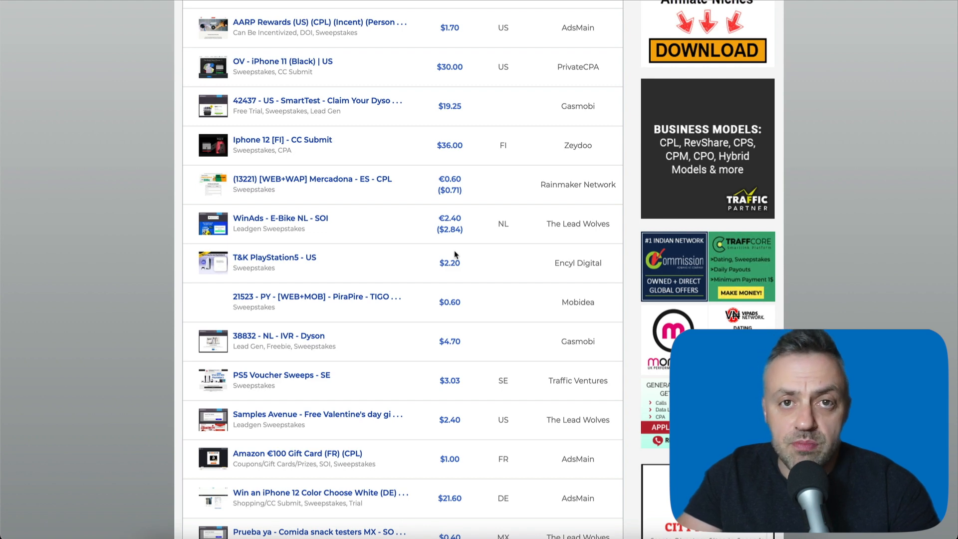
scroll(119, 306, "up", 10)
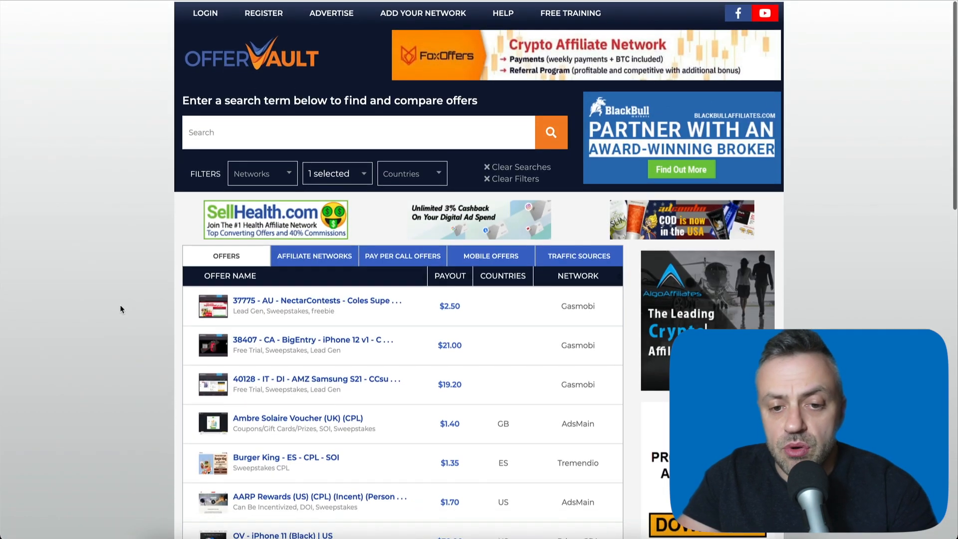
- Replace the Sweepstakes category filter with eCommerce
left_click(356, 172)
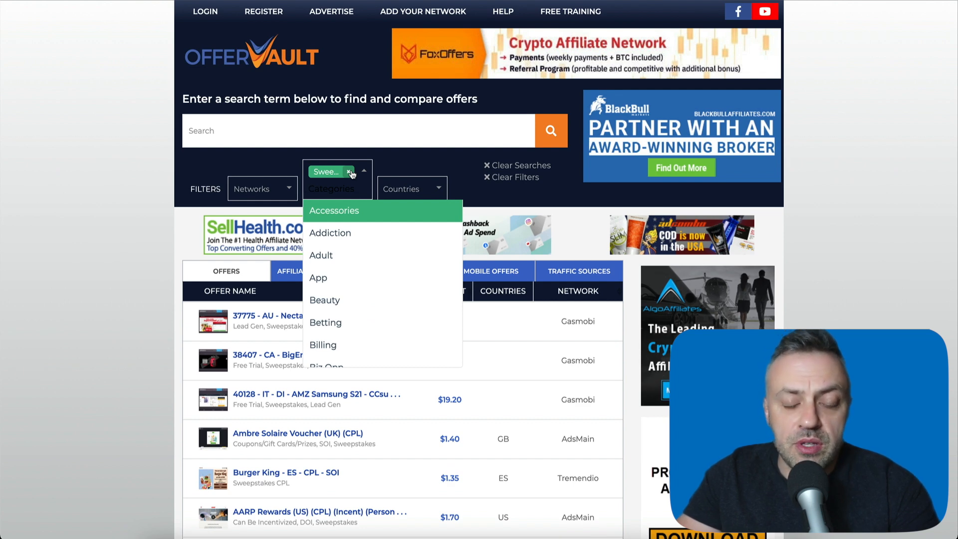
left_click(350, 172)
left_click(341, 174)
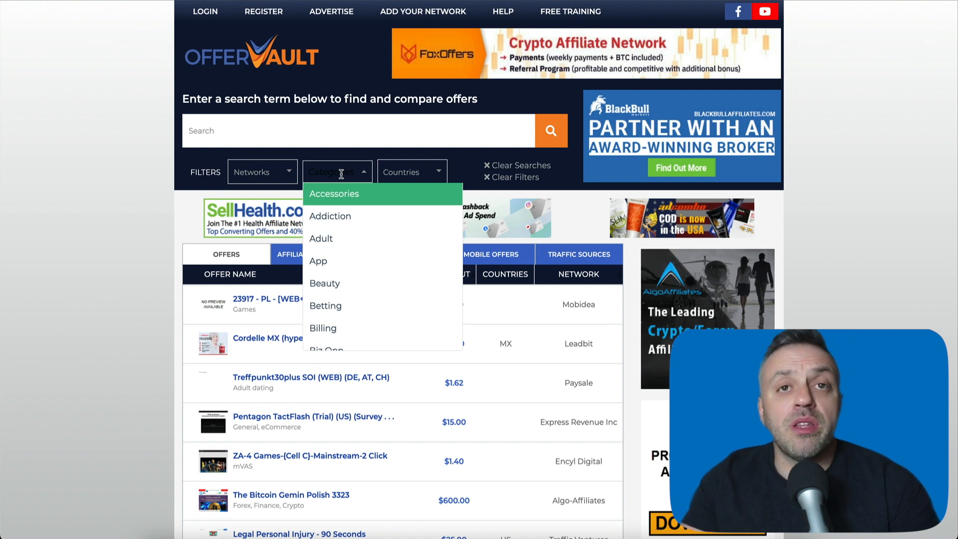
type("ec")
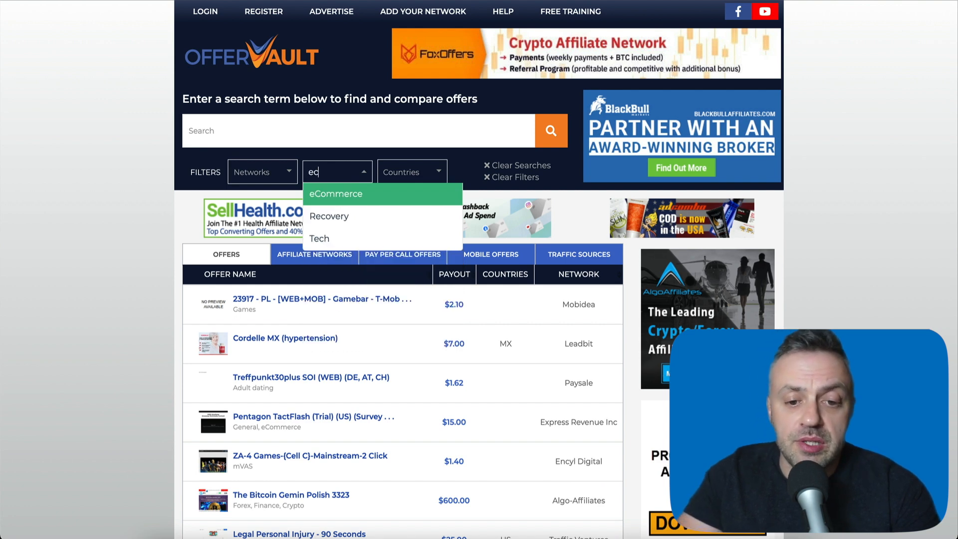
left_click(360, 198)
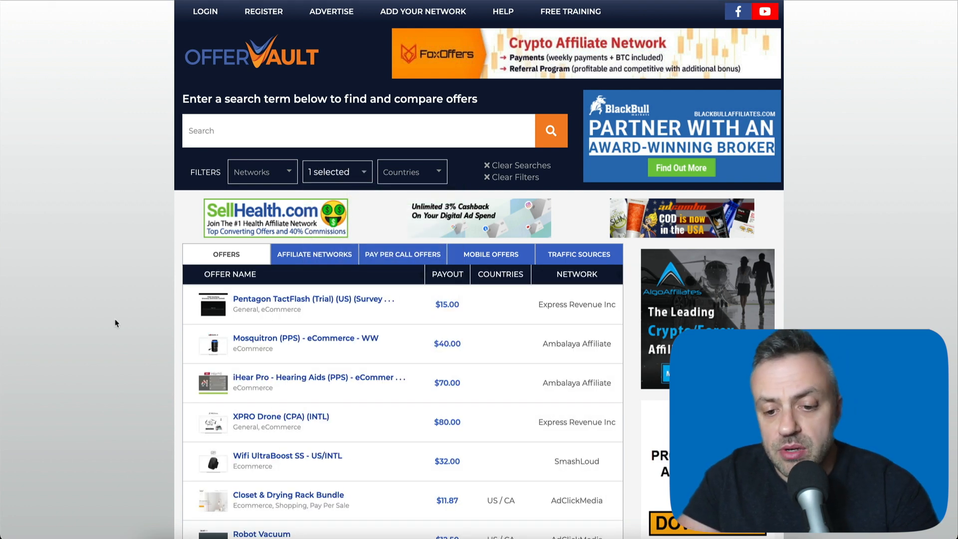
- Examine the products, payouts, countries and networks on the first page of eCommerce offers
scroll(115, 322, "down", 5)
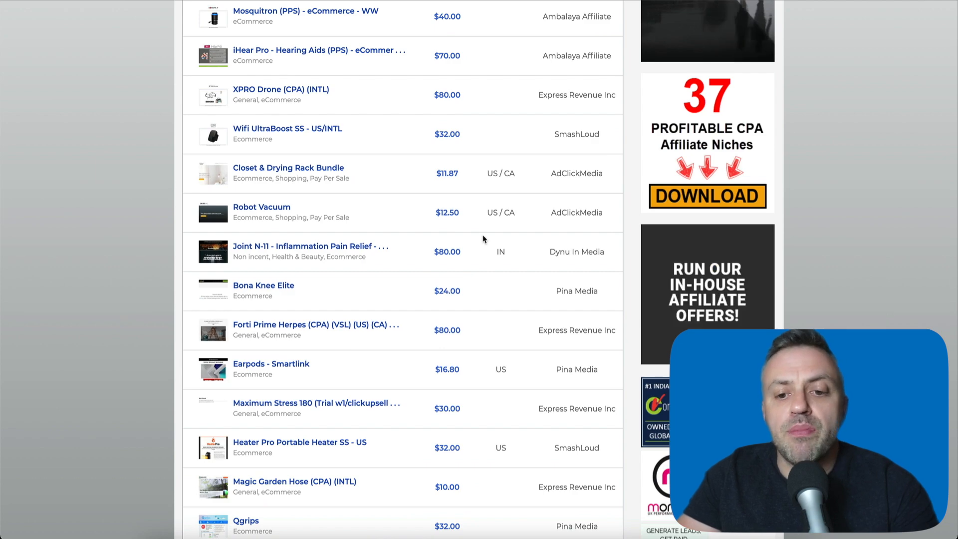
scroll(500, 278, "up", 5)
scroll(513, 317, "down", 10)
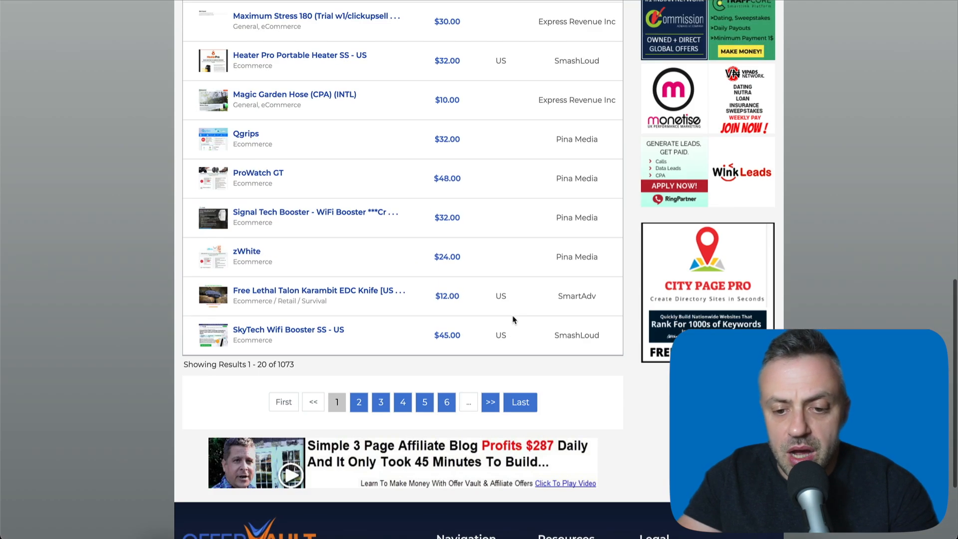
scroll(502, 208, "up", 6)
scroll(481, 342, "down", 3)
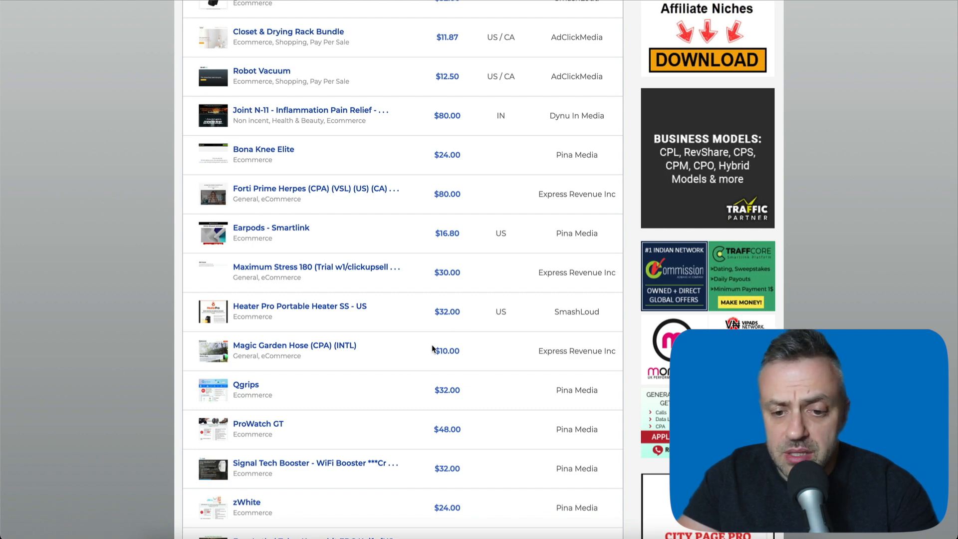
scroll(482, 201, "up", 5)
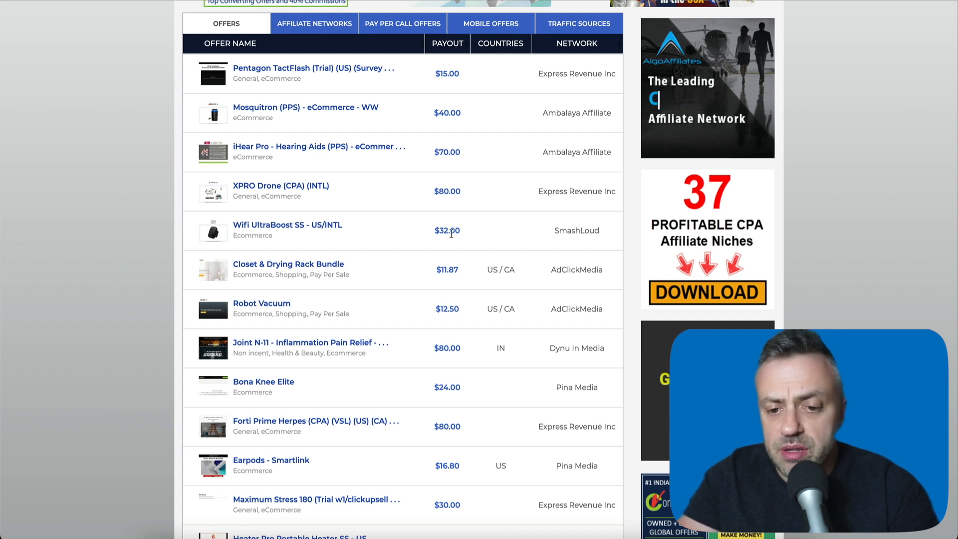
scroll(451, 234, "down", 3)
scroll(440, 289, "down", 1)
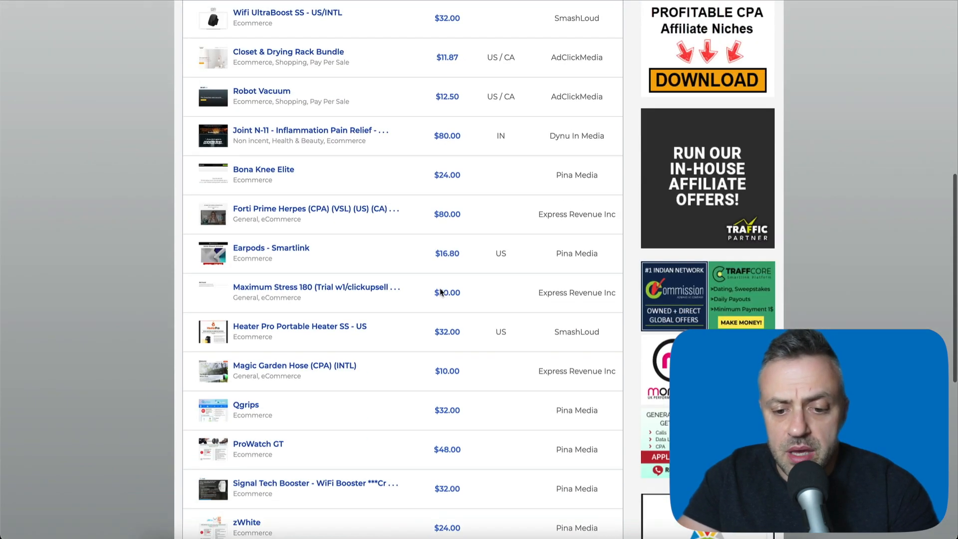
scroll(444, 287, "down", 4)
scroll(456, 259, "down", 3)
scroll(396, 220, "up", 15)
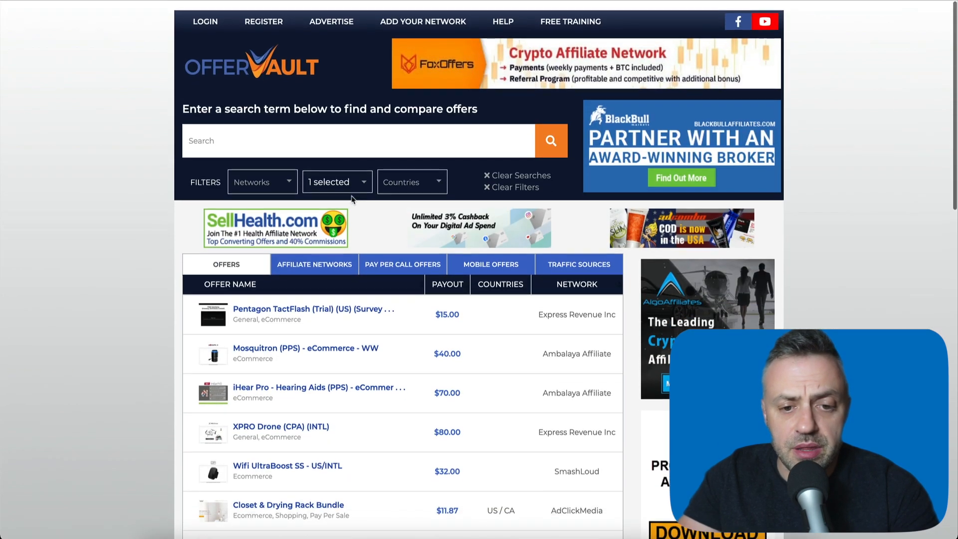
- Search the eCommerce offers for "mattress"
left_click(323, 122)
type("mattress")
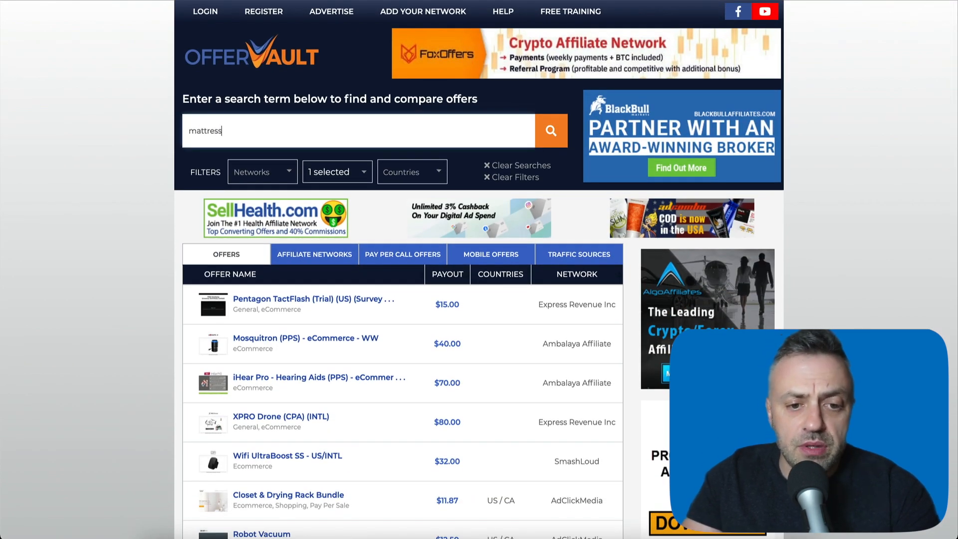
key("Return")
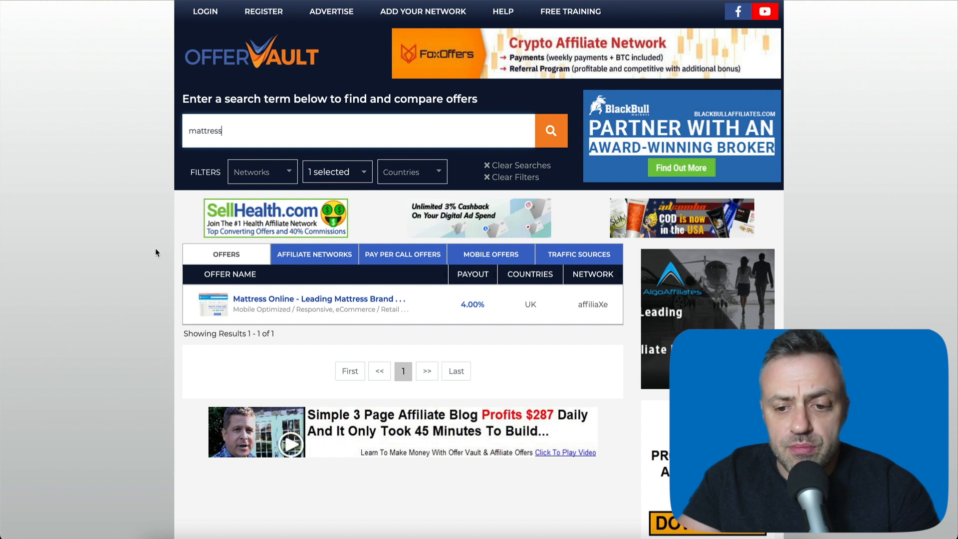
- Clear the mattress search term and review the full list of eCommerce offers
left_click(284, 145)
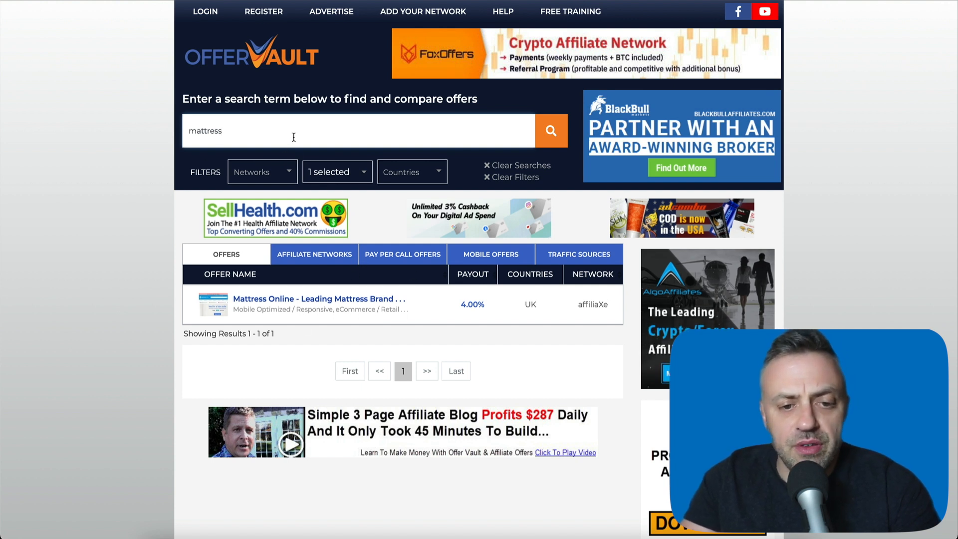
scroll(443, 217, "down", 9)
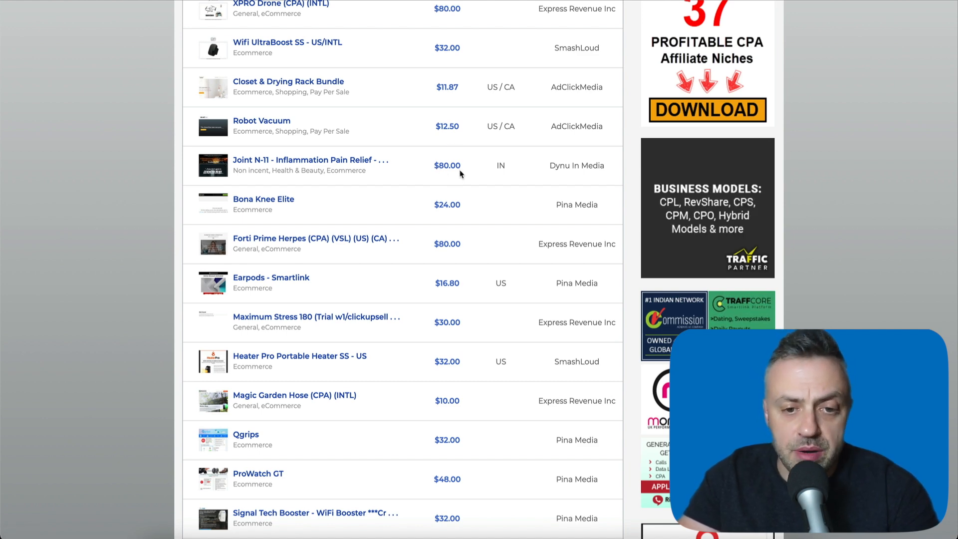
scroll(460, 173, "up", 5)
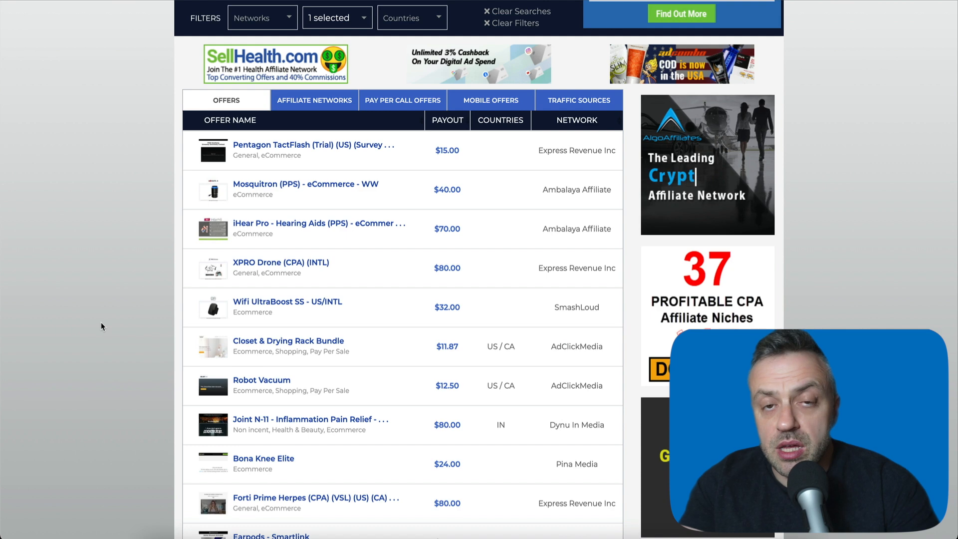
scroll(102, 327, "down", 6)
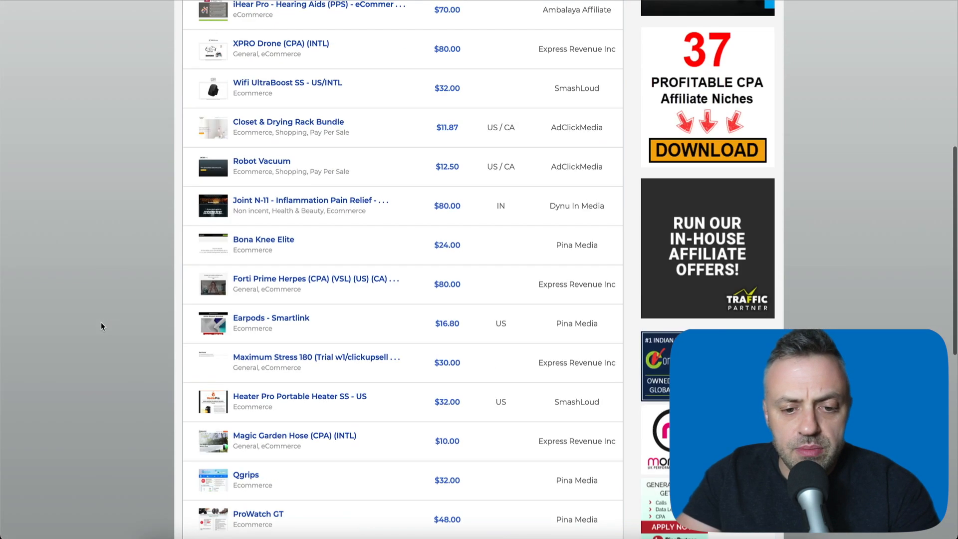
scroll(101, 326, "down", 3)
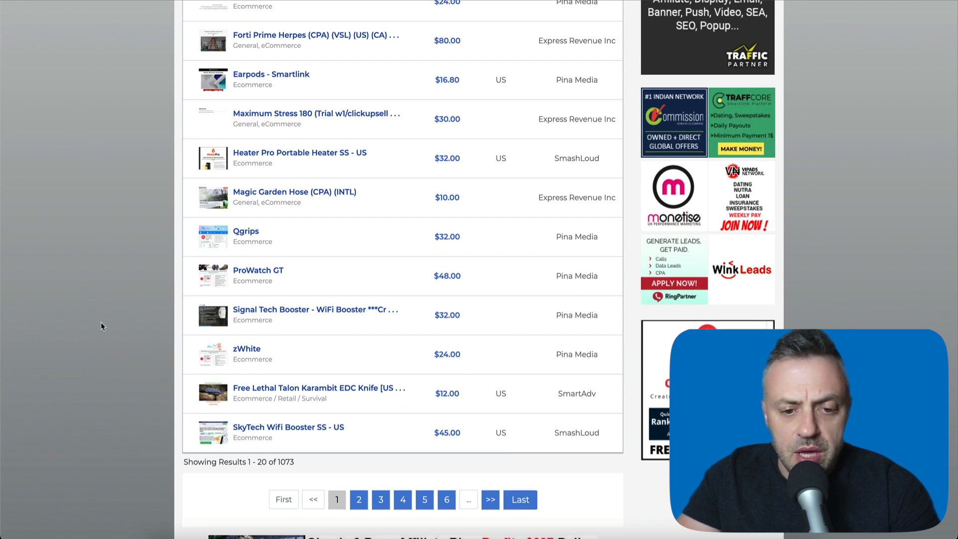
- Sort the eCommerce offers by payout from highest to lowest
scroll(101, 322, "up", 15)
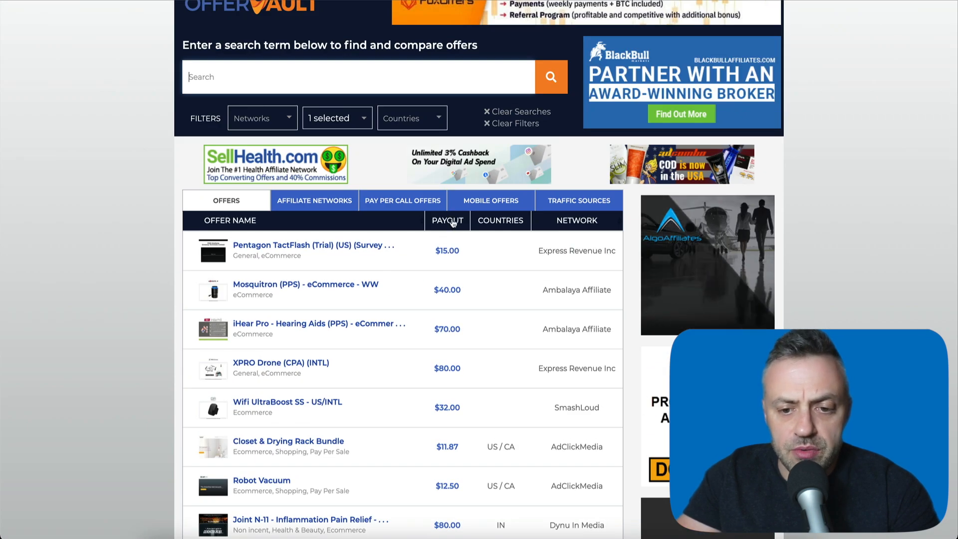
left_click(453, 223)
left_click(453, 223)
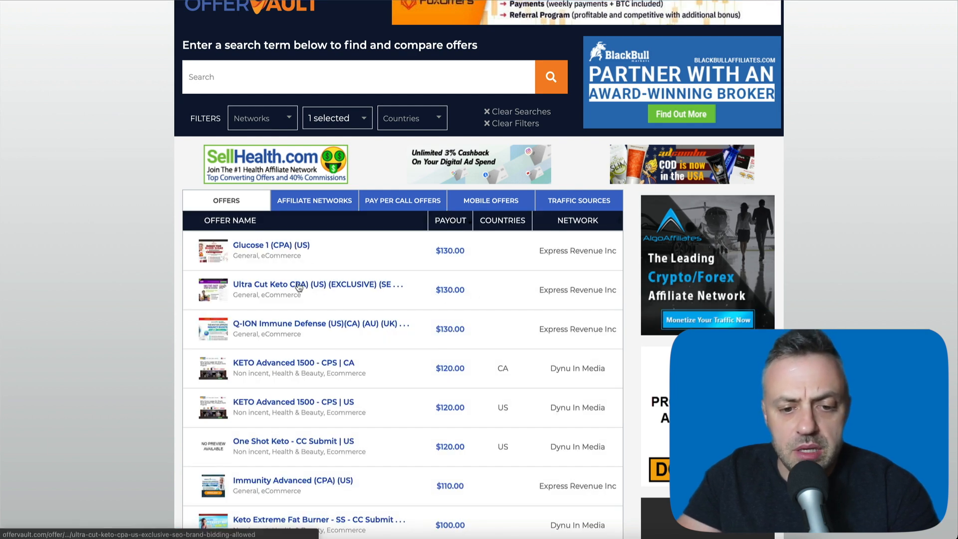
- Examine the highest-paying eCommerce offers, comparing their product types, payouts and networks
scroll(269, 310, "down", 3)
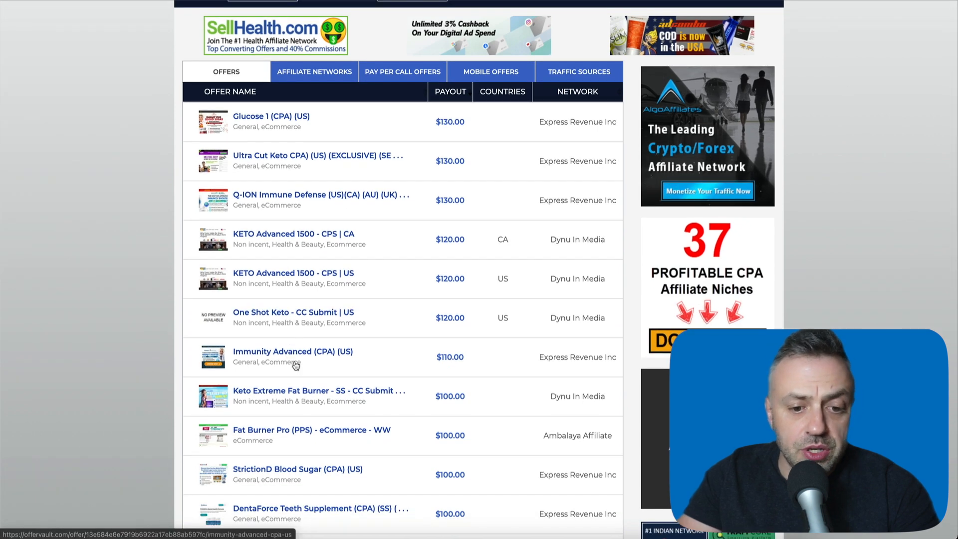
scroll(307, 362, "down", 2)
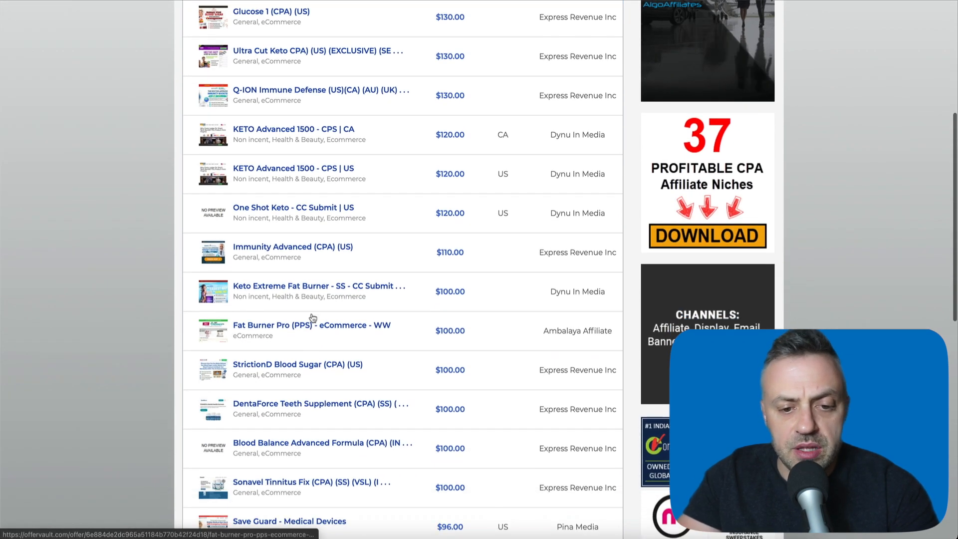
scroll(281, 334, "down", 3)
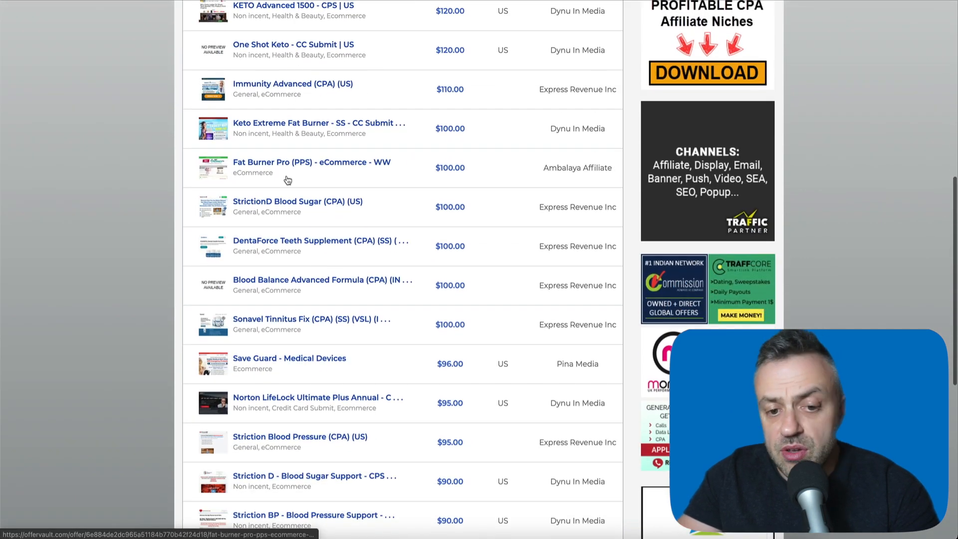
scroll(288, 180, "down", 5)
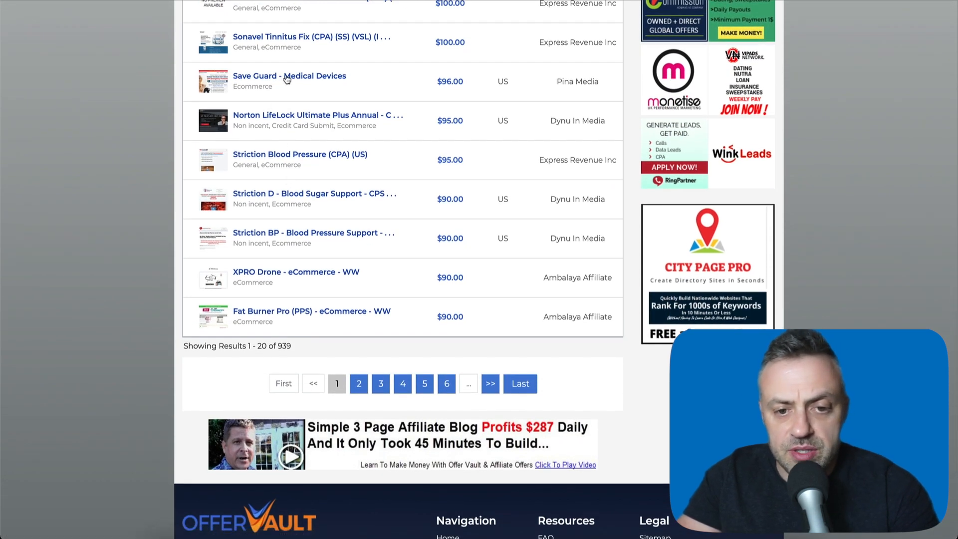
scroll(287, 60, "up", 2)
scroll(323, 172, "up", 2)
scroll(322, 178, "up", 2)
scroll(298, 124, "up", 2)
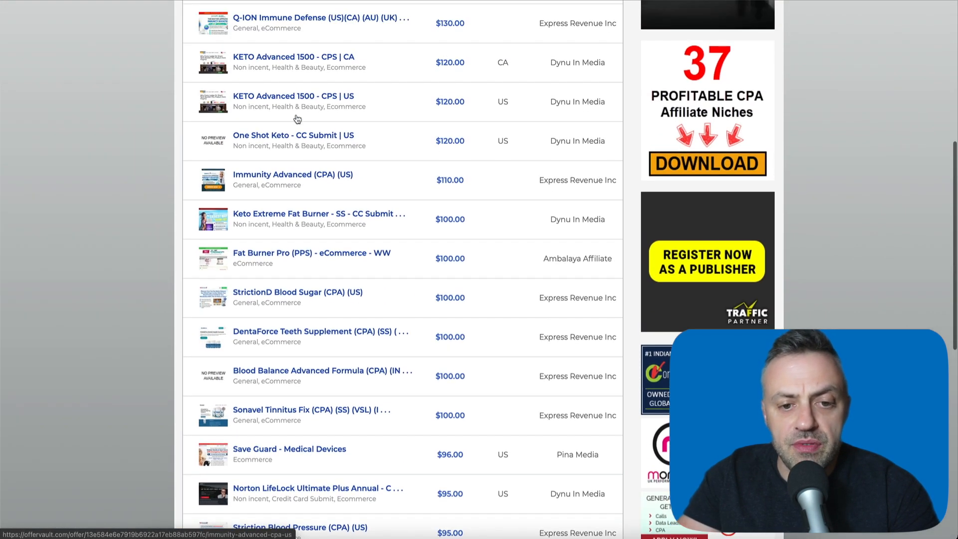
scroll(304, 150, "up", 2)
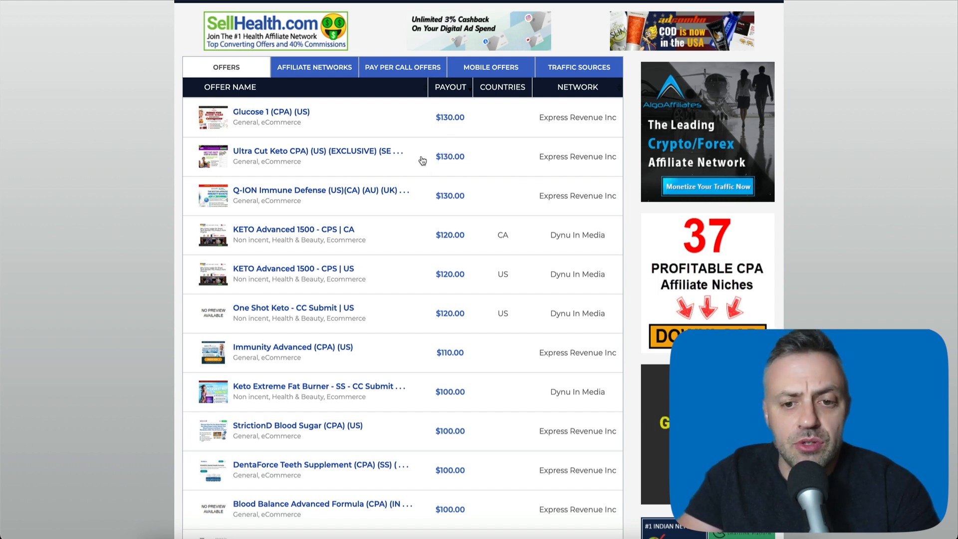
- Open the Ultra Cut Keto (US) exclusive offer's details and check its full title
left_click(297, 152)
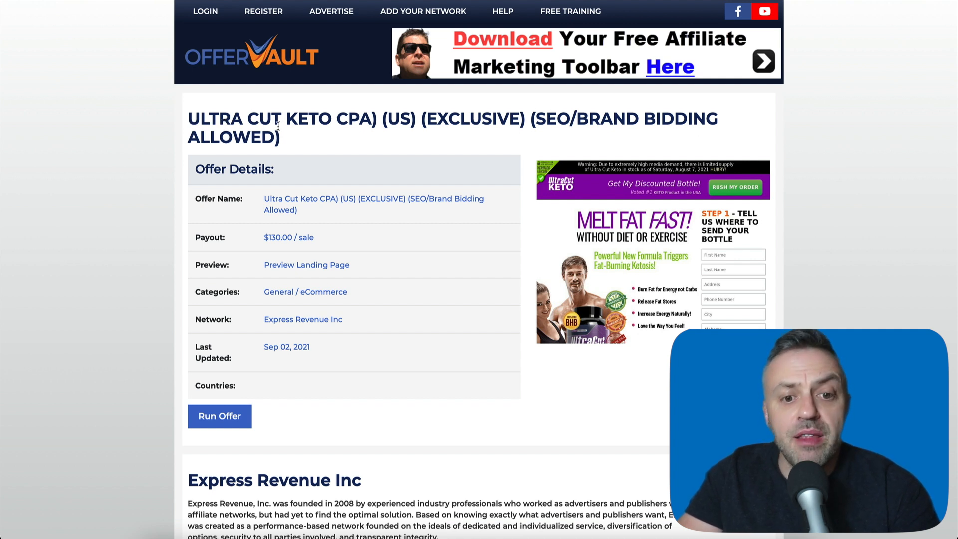
left_click_drag(303, 140, 190, 121)
left_click(607, 116)
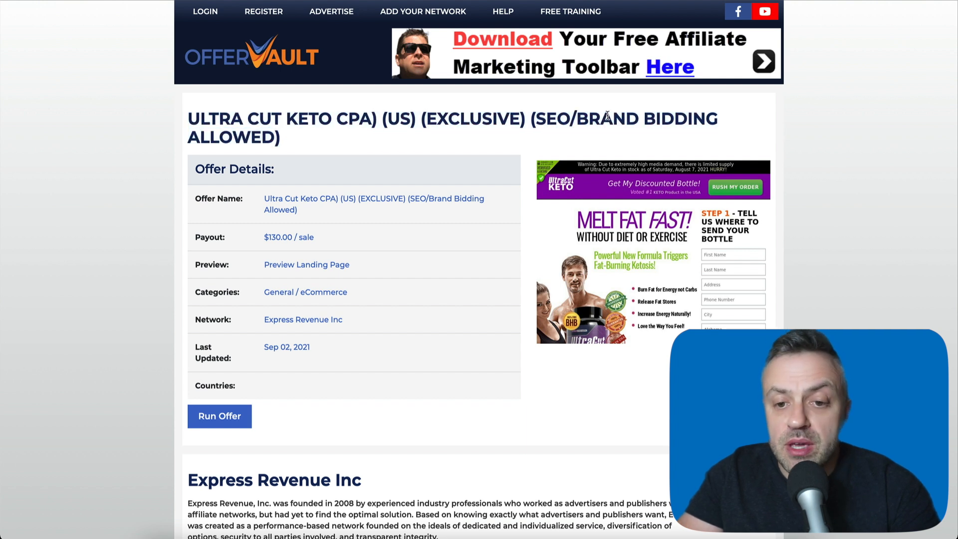
left_click_drag(537, 122, 536, 140)
left_click(536, 140)
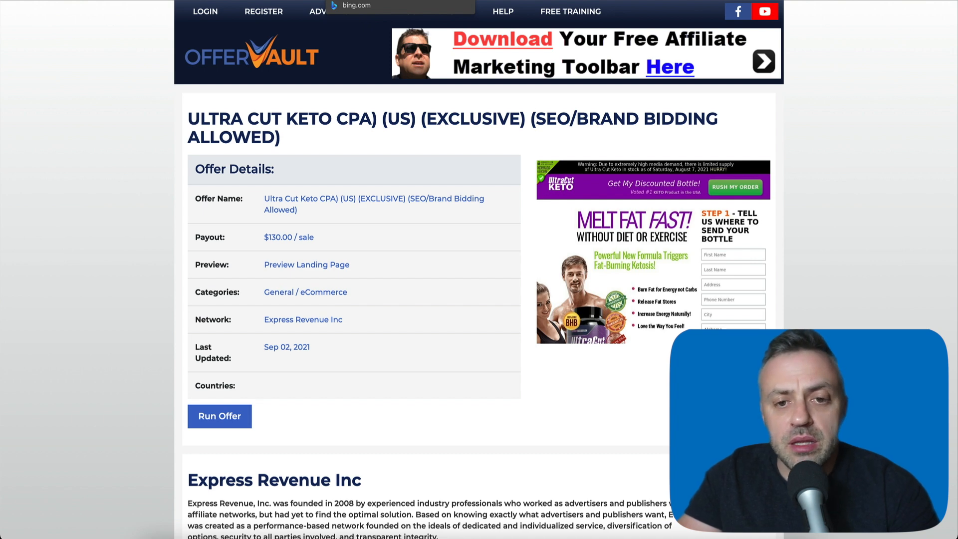
- Switch to the Bing results for arengu and open the Arengu website
left_click(369, 0)
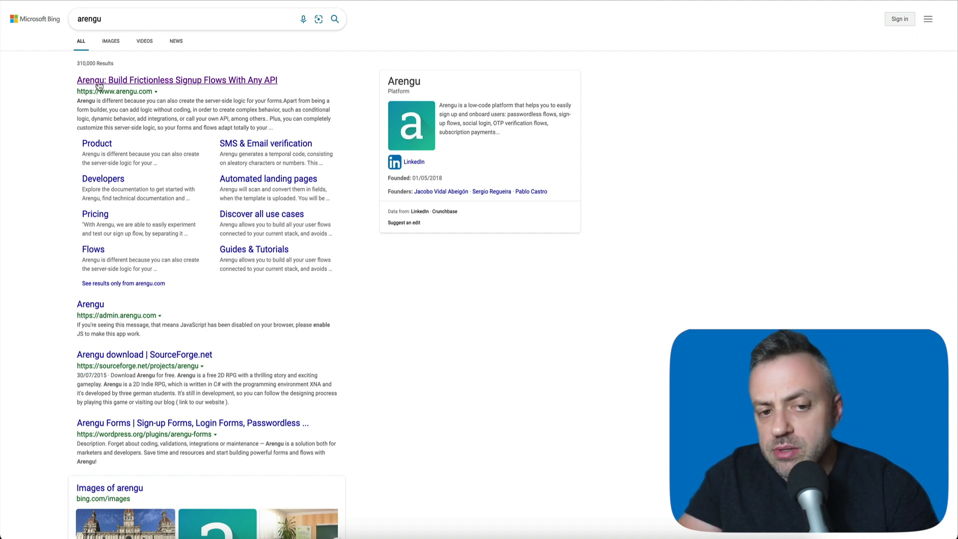
left_click(149, 80)
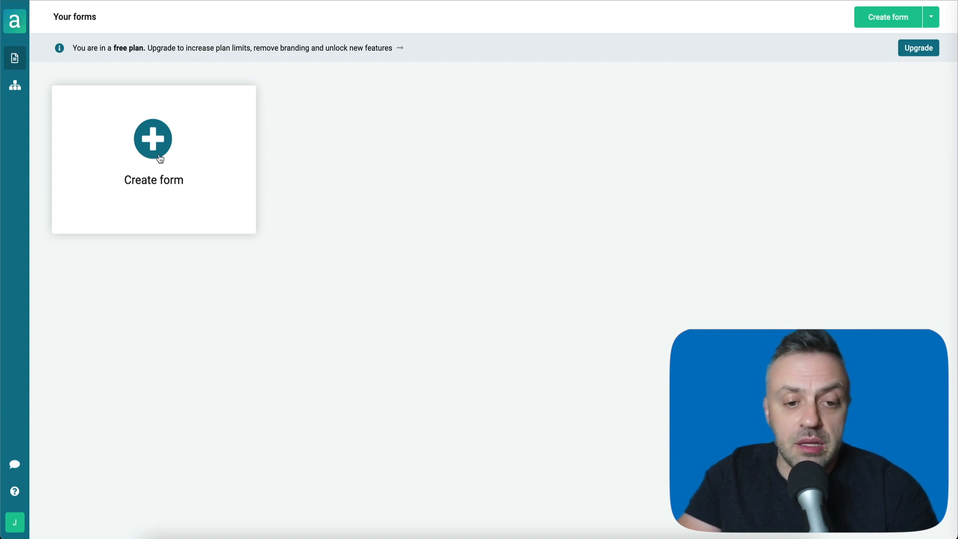
- Create a new form from the Blank form template, looking through the available templates first
left_click(161, 134)
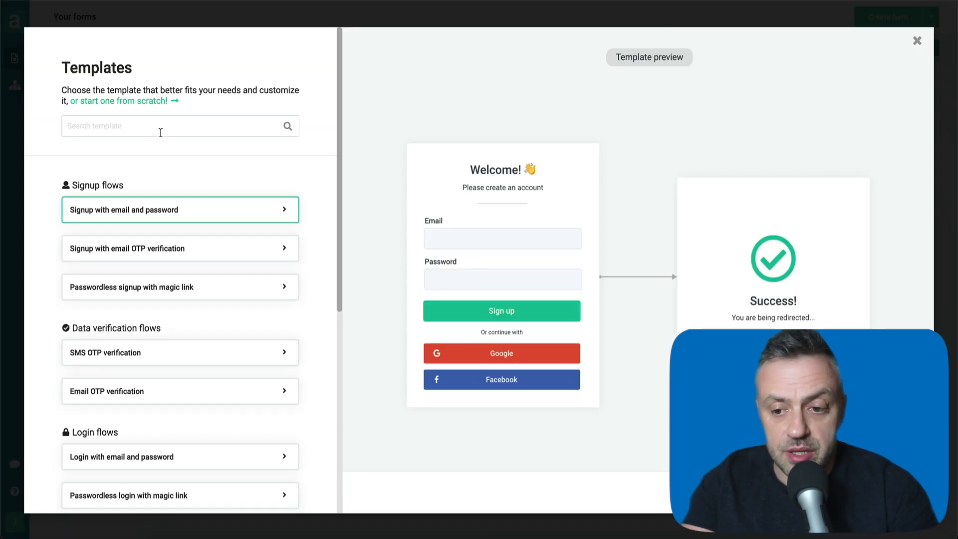
left_click(160, 124)
scroll(128, 255, "down", 3)
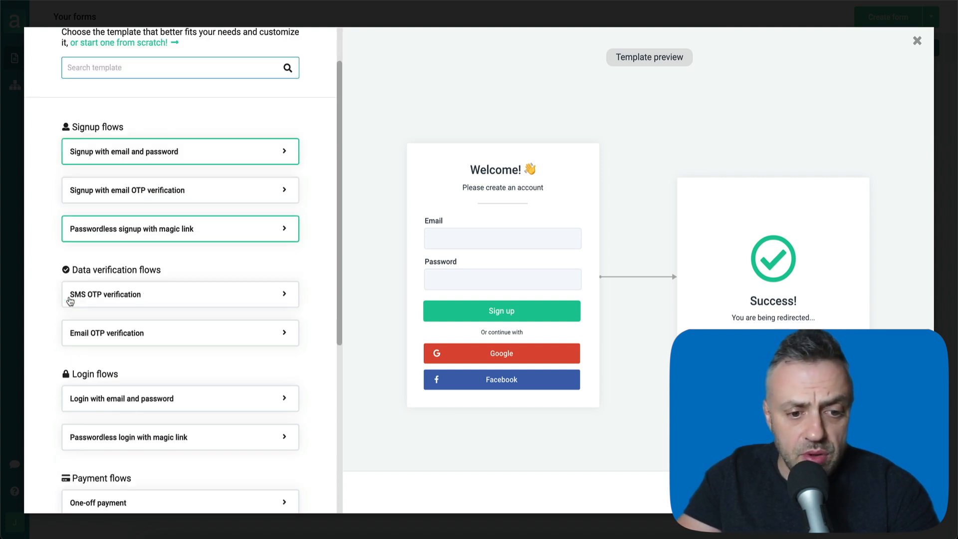
scroll(129, 398, "down", 2)
scroll(128, 397, "up", 5)
scroll(124, 129, "down", 6)
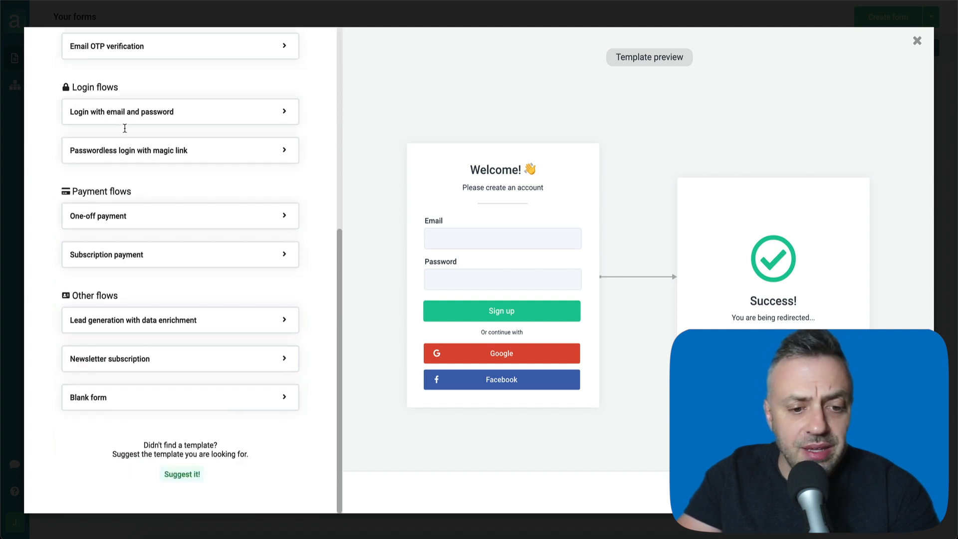
left_click(117, 398)
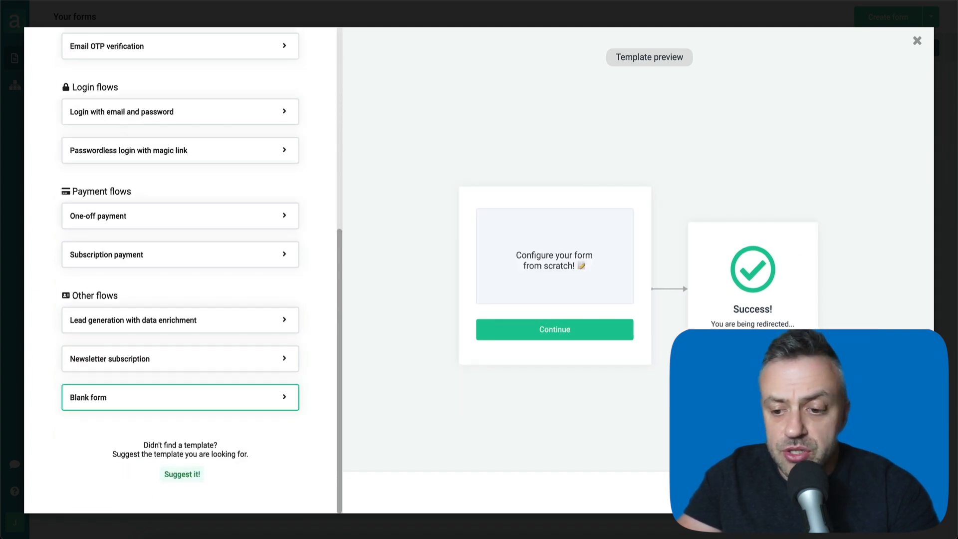
left_click(526, 330)
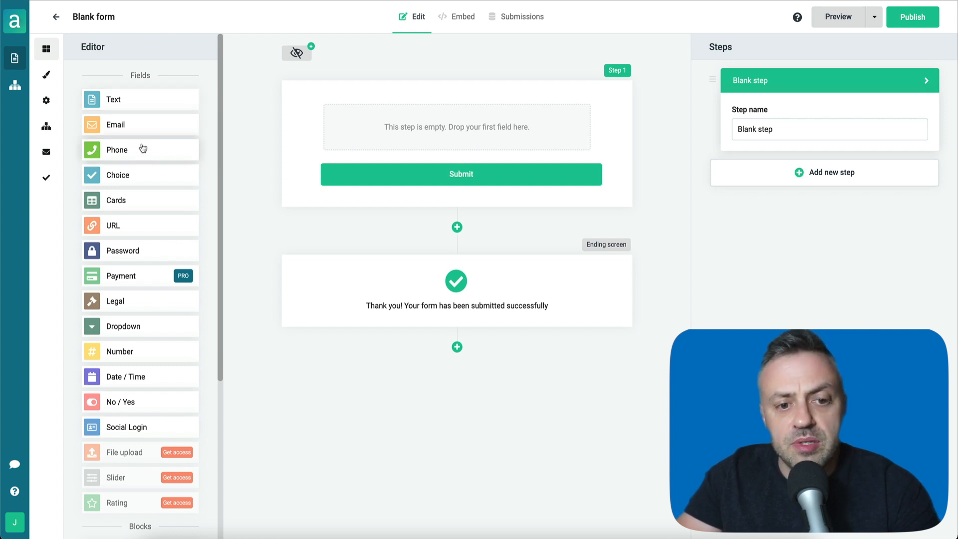
- Add a choice field with three blank options to the form's first step
left_click_drag(147, 175, 386, 123)
left_click(343, 131)
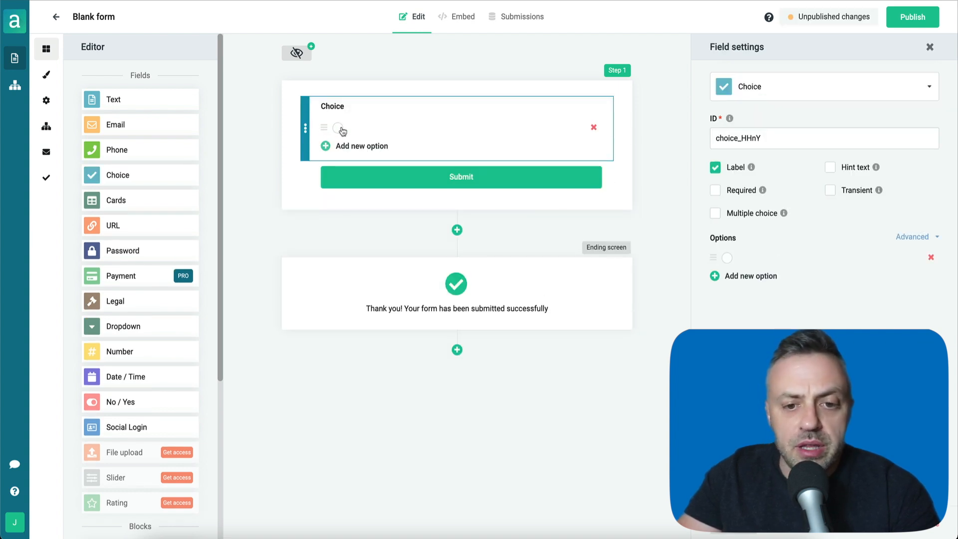
left_click(355, 148)
left_click(353, 165)
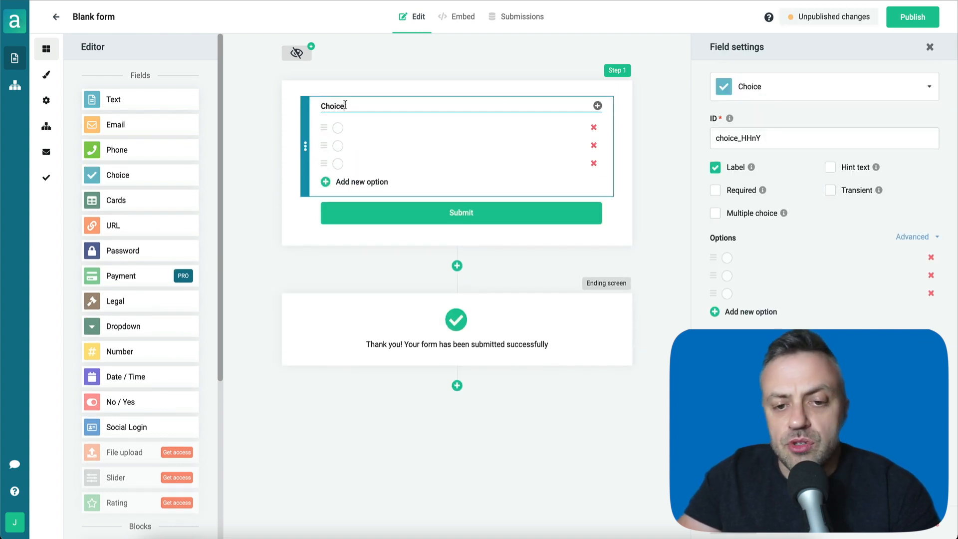
- Label the choice field "How long have you been trying to lose weight?"
double_click(377, 98)
type("How long have yo")
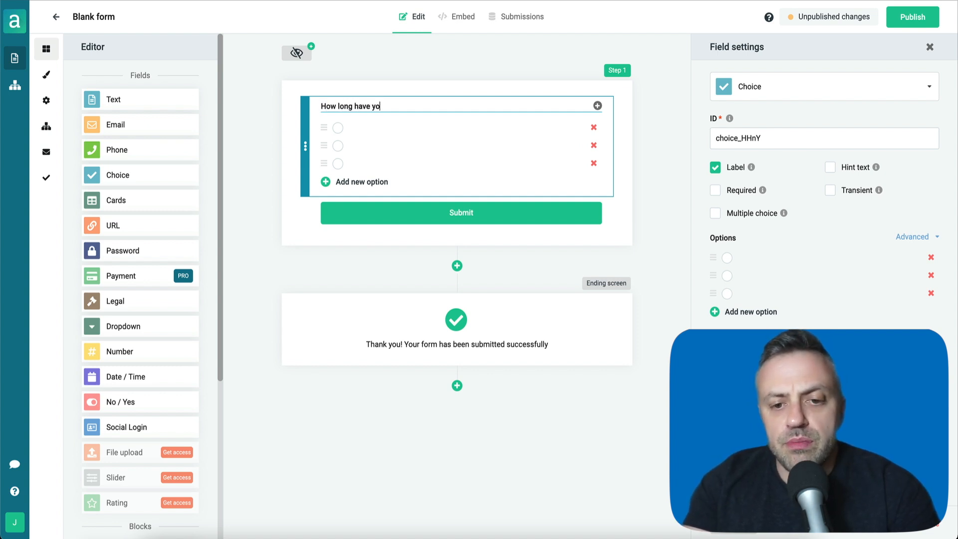
type("u been trying to lose weight?")
left_click(360, 125)
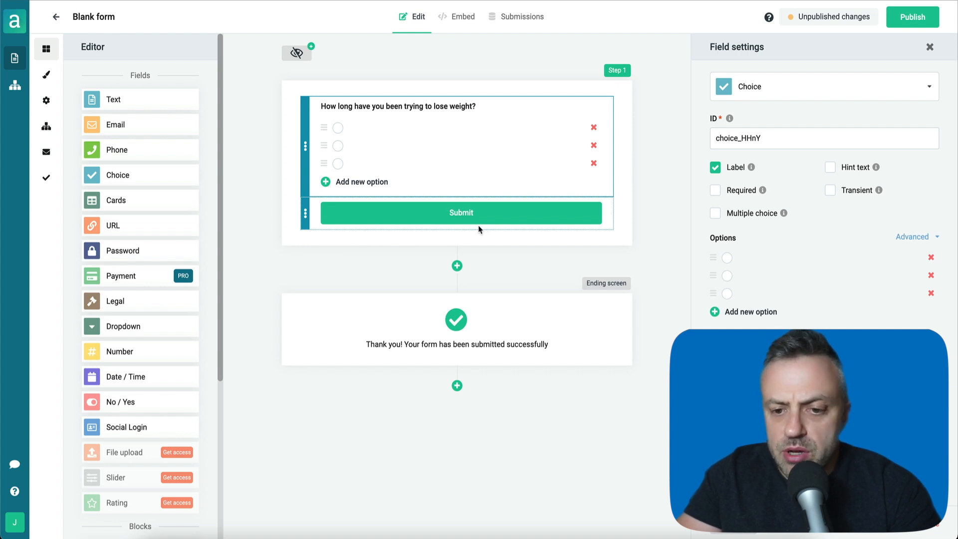
- Add two text fields below the Submit button and an email field above the weight-loss question
left_click(457, 265)
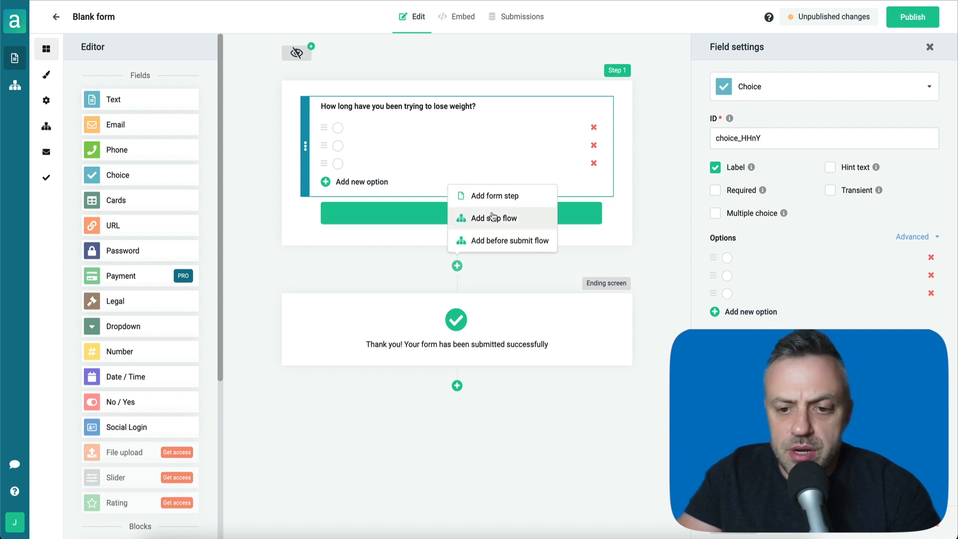
left_click(382, 279)
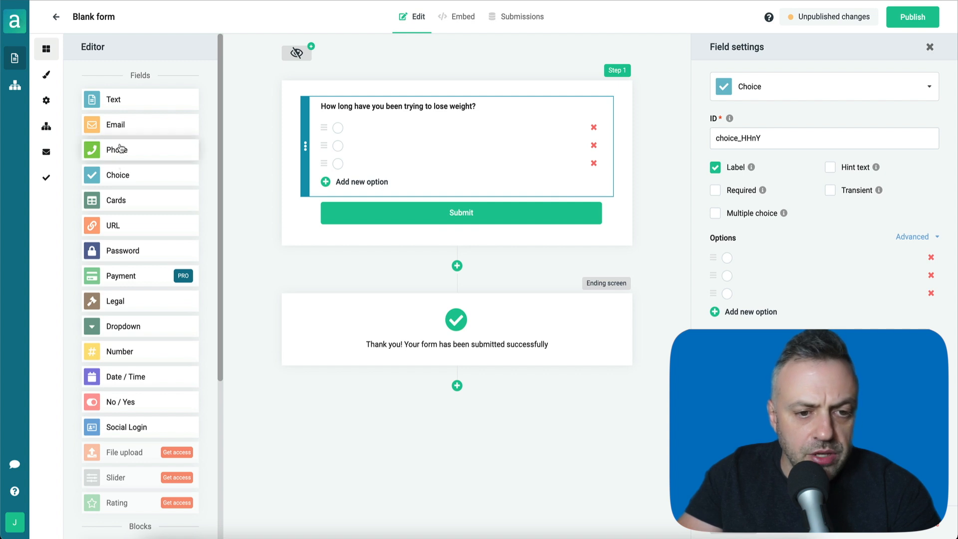
left_click_drag(156, 109, 418, 256)
left_click_drag(127, 100, 396, 314)
left_click_drag(137, 125, 358, 93)
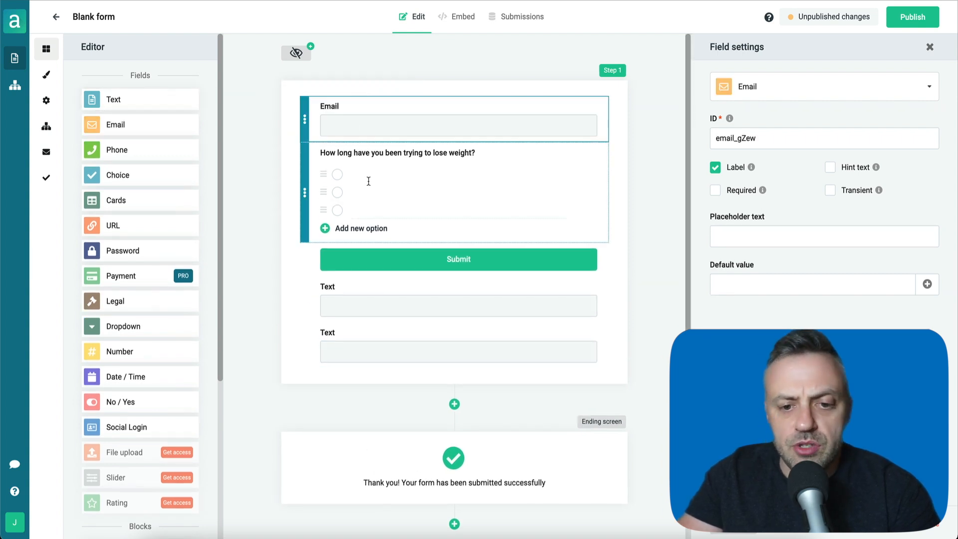
- Replace the two text fields below the Submit button with two choice fields
left_click(411, 286)
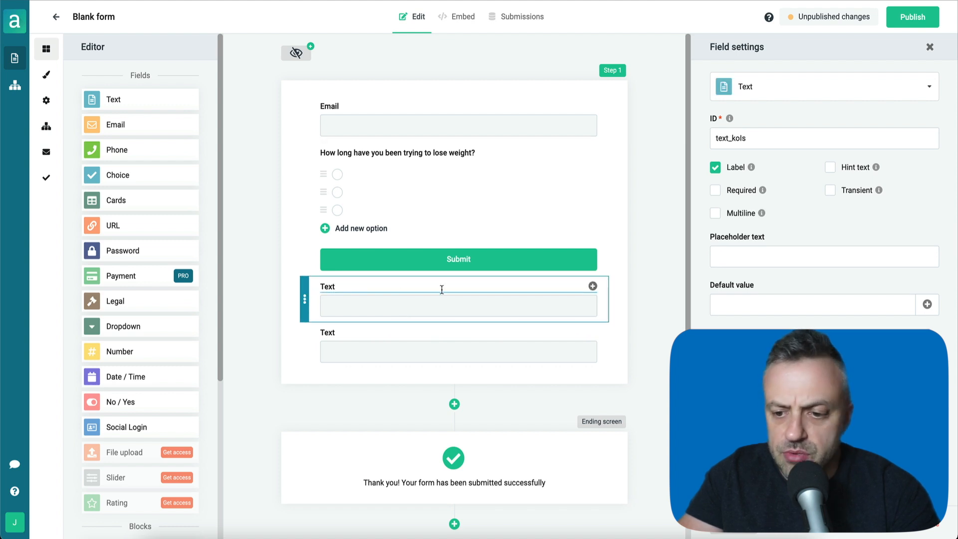
left_click(924, 526)
left_click(557, 286)
left_click(924, 526)
left_click_drag(126, 179, 365, 285)
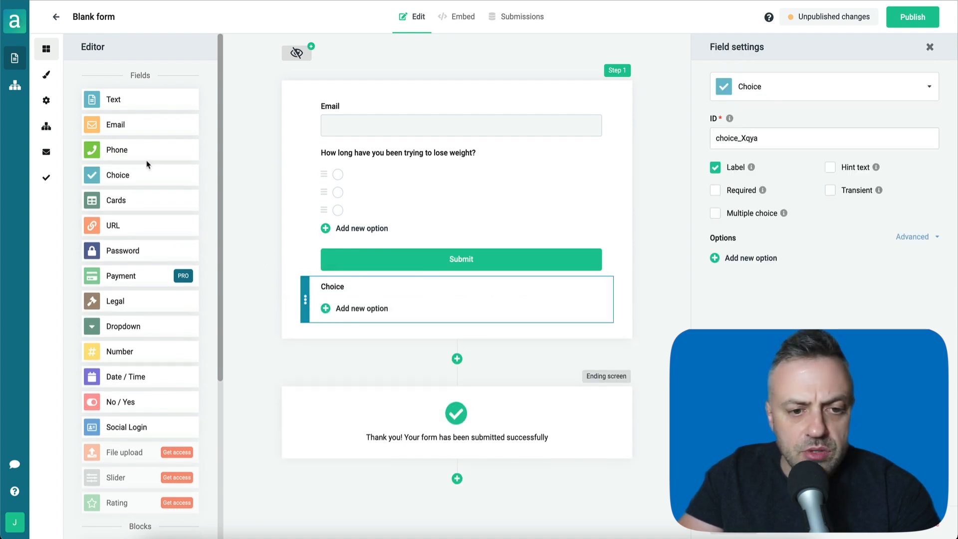
left_click_drag(157, 178, 391, 355)
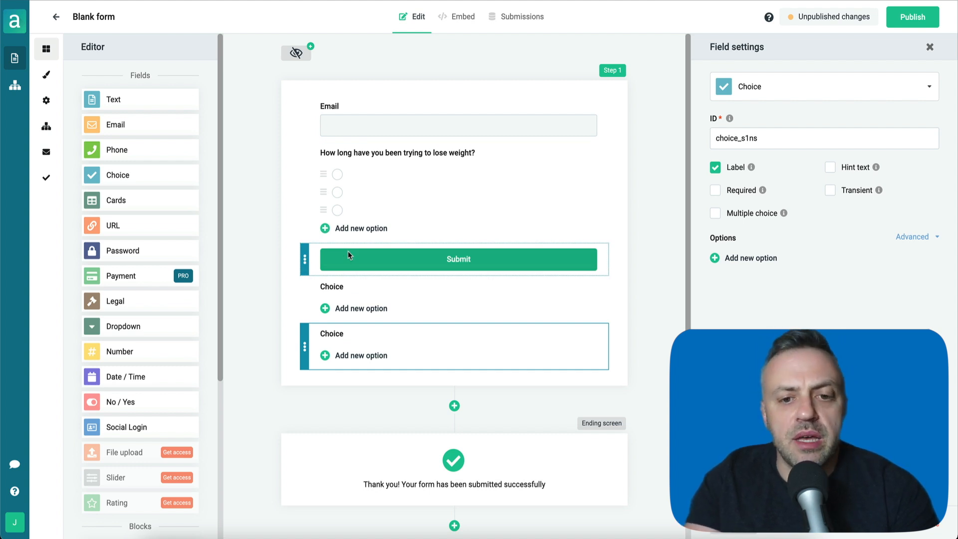
- Make the email field required and give it the placeholder text "Your best email..."
left_click(374, 128)
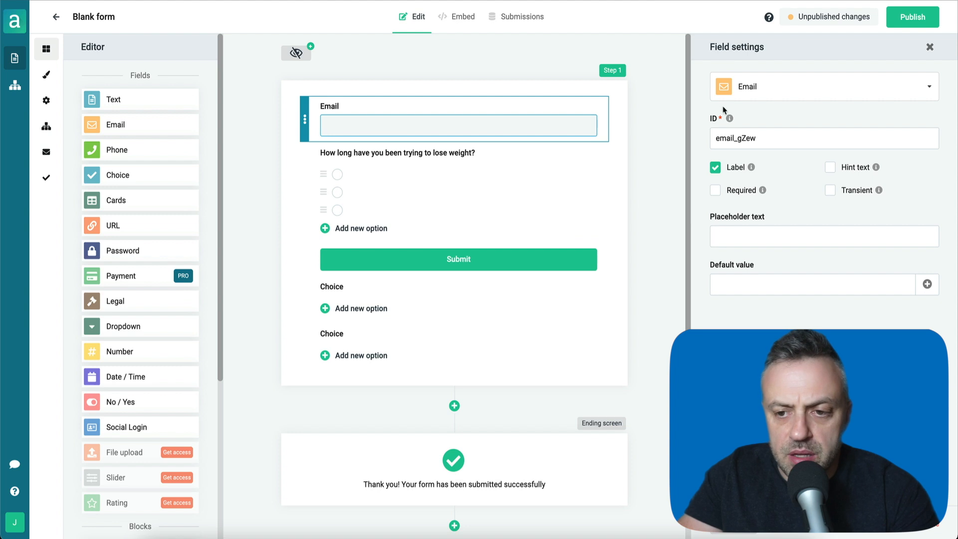
left_click(777, 138)
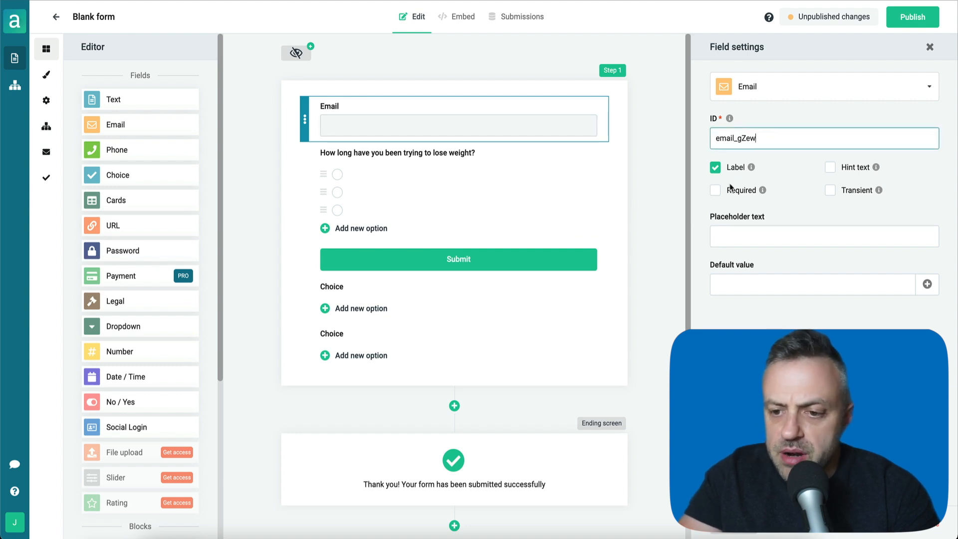
left_click(716, 191)
left_click(747, 235)
type("Best email...")
key("super+Left")
type("Yo")
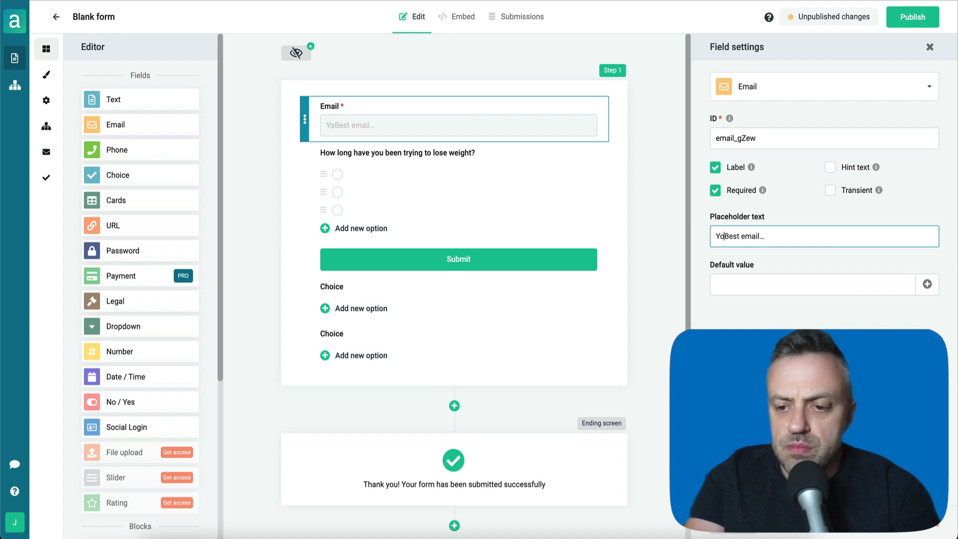
type("ur")
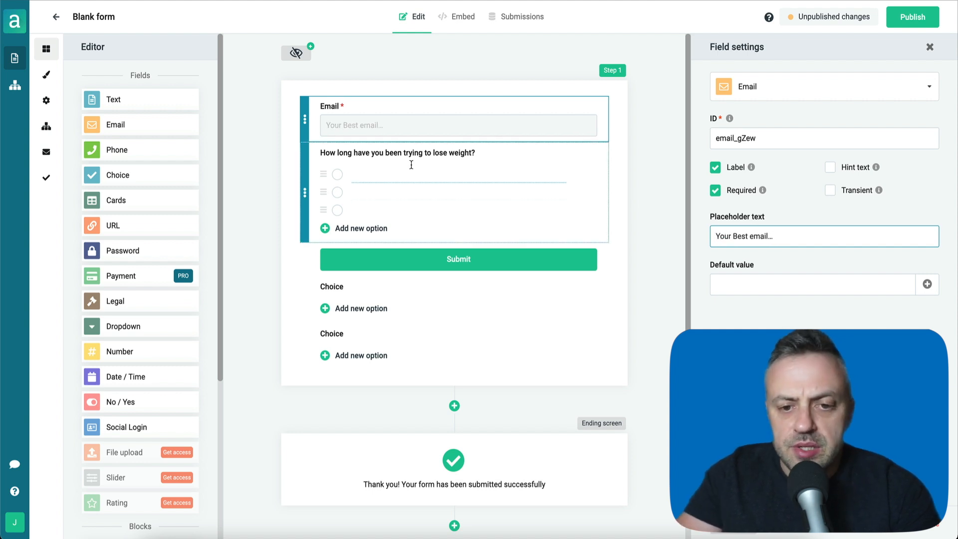
key("Delete")
type("b")
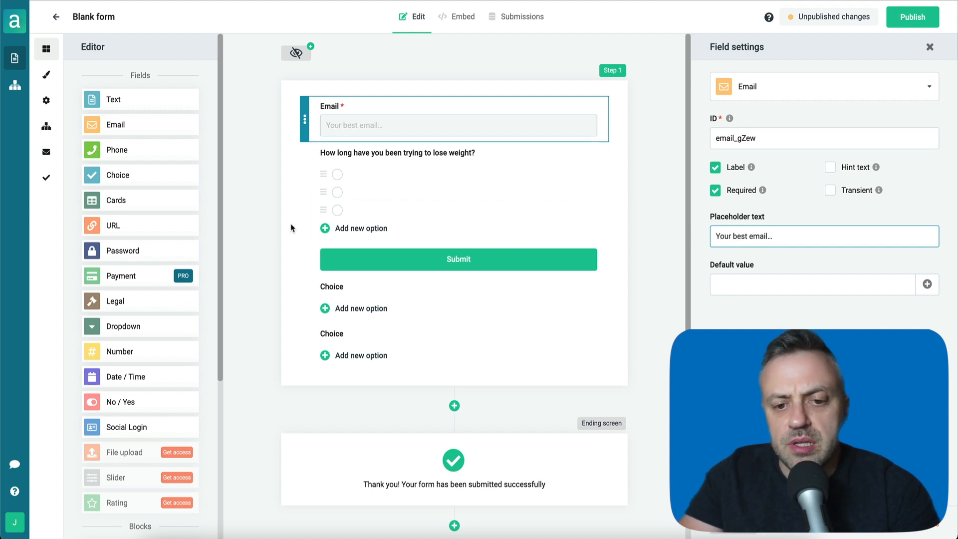
- Move the Submit button to the end of the form and give both new choice fields three blank options each
left_click(436, 260)
left_click_drag(305, 260, 324, 366)
left_click(367, 279)
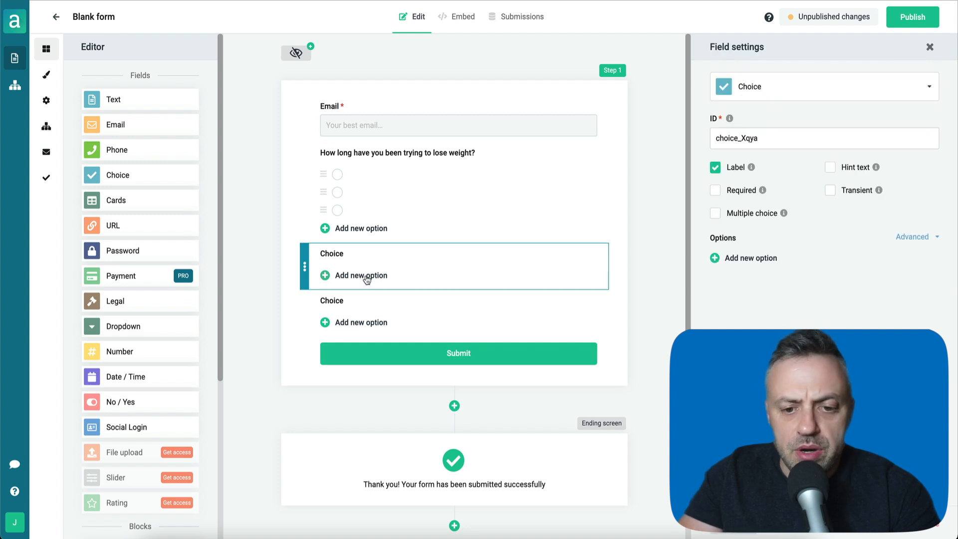
left_click(367, 276)
left_click(369, 293)
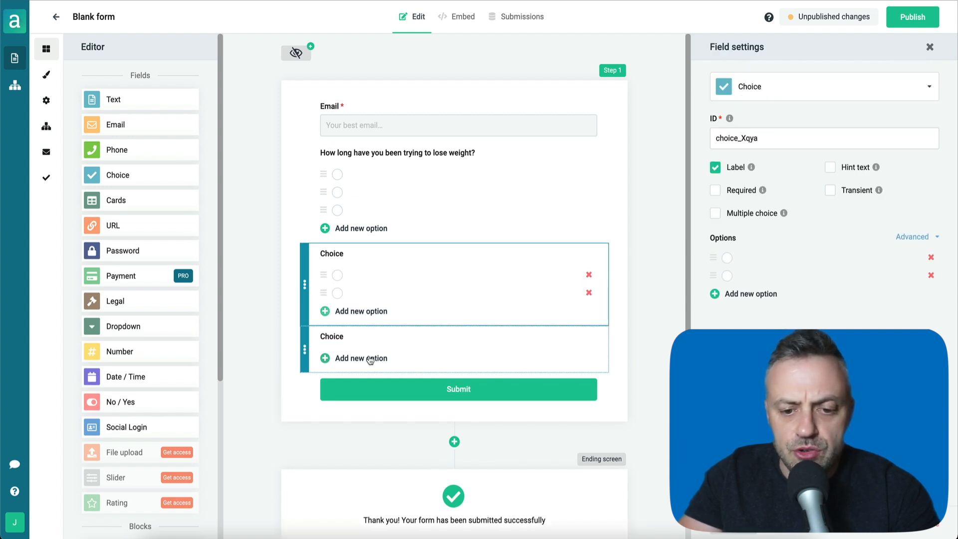
left_click(369, 359)
left_click(365, 378)
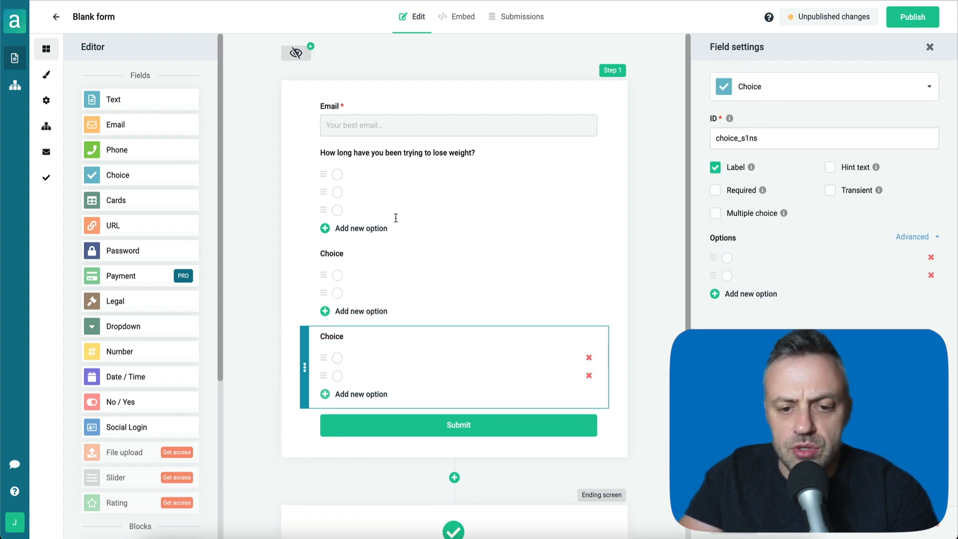
left_click(383, 310)
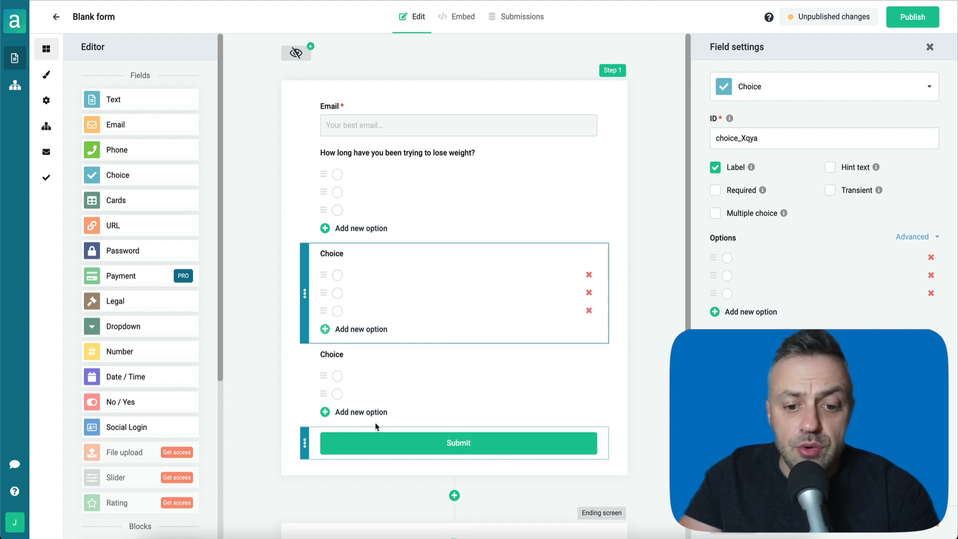
left_click(378, 414)
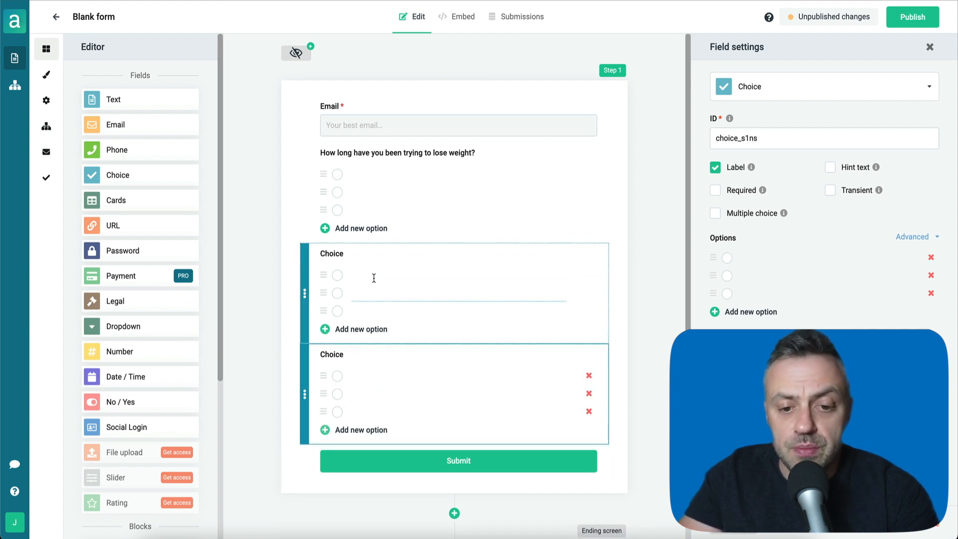
- Change the label of the second choice field to "What's more important to you?"
left_click(366, 254)
key("BackSpace")
key("BackSpace")
key("BackSpace")
key("BackSpace")
key("BackSpace")
key("BackSpace")
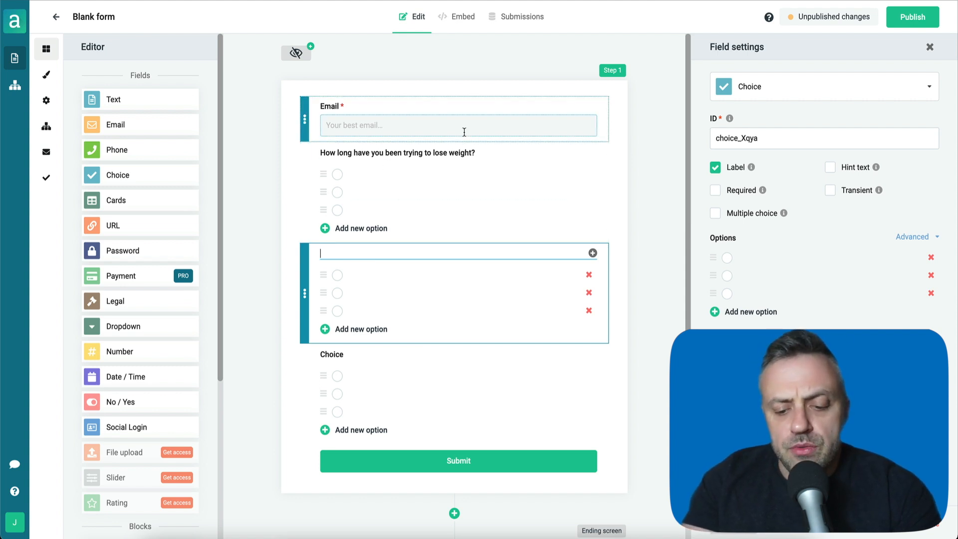
type("Do ")
type("What")
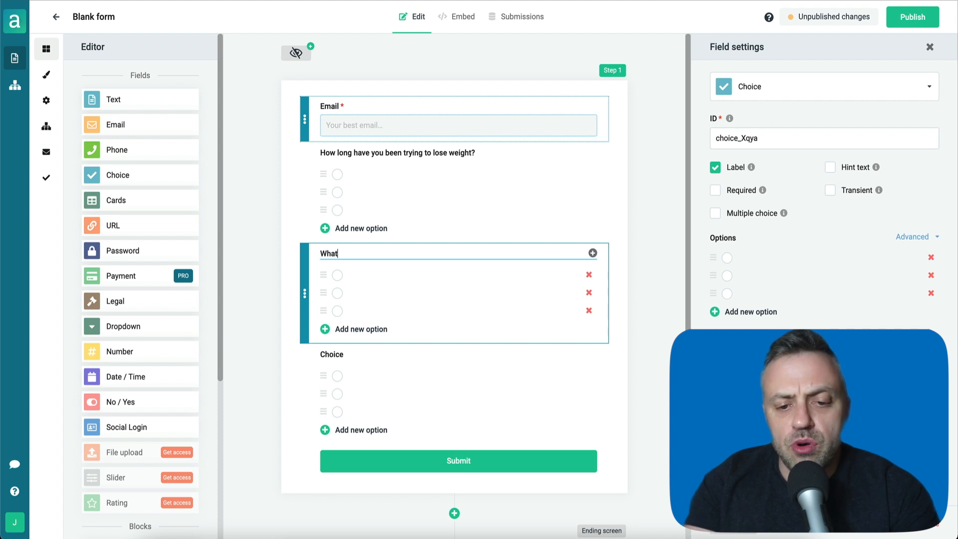
type("'s more important to you?")
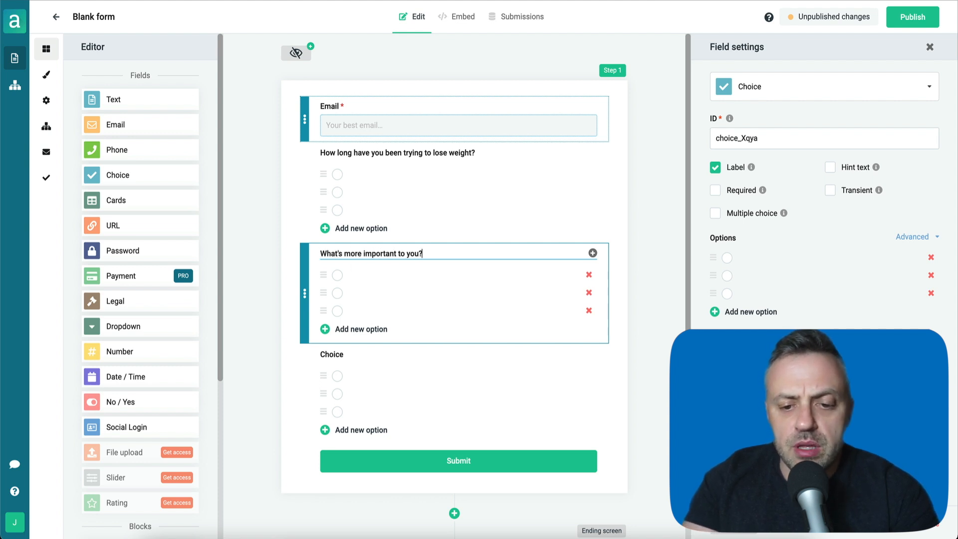
- Fill the options of the "What's more important to you?" question with Lose weight, Gain muscle and Feel good
left_click(376, 269)
type("Lose")
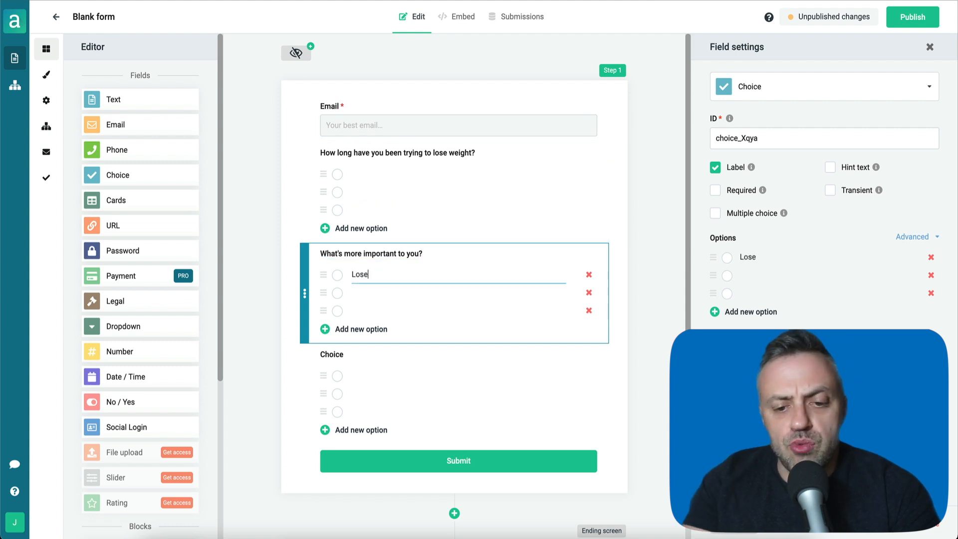
type(" weight")
key("Return")
type("Gain muscle")
key("Return")
type("Feel good")
- Change the label of the last choice field to "How much weight do you want to lose?"
key("Tab")
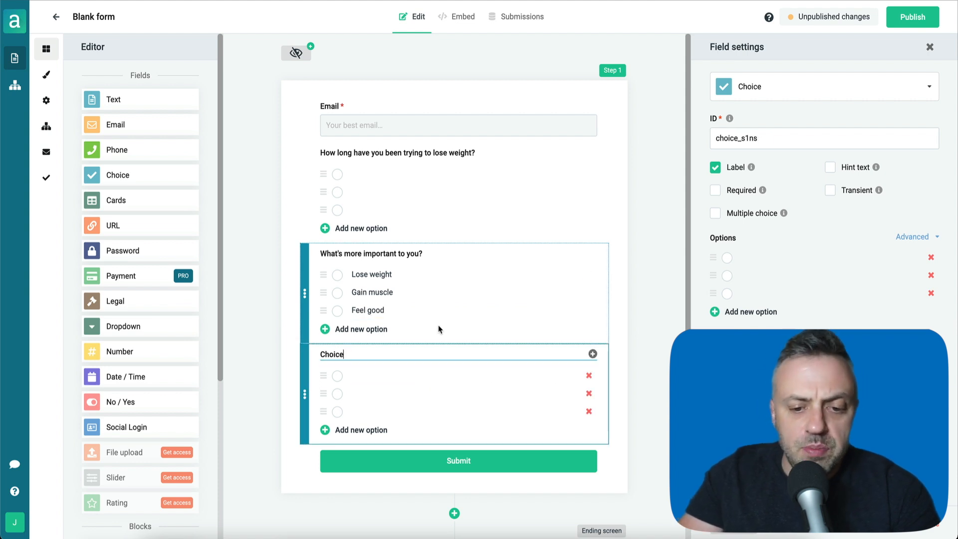
key("BackSpace")
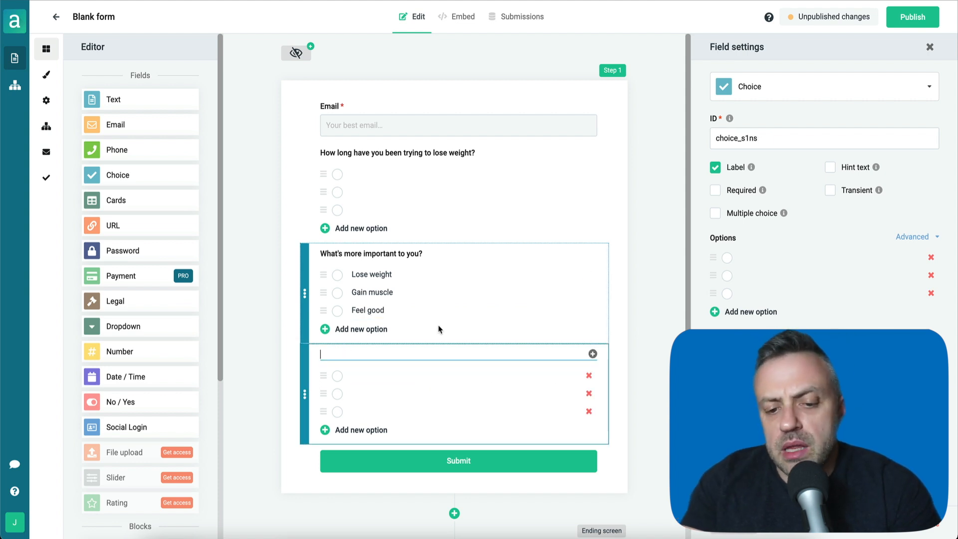
type("How much weight do yo")
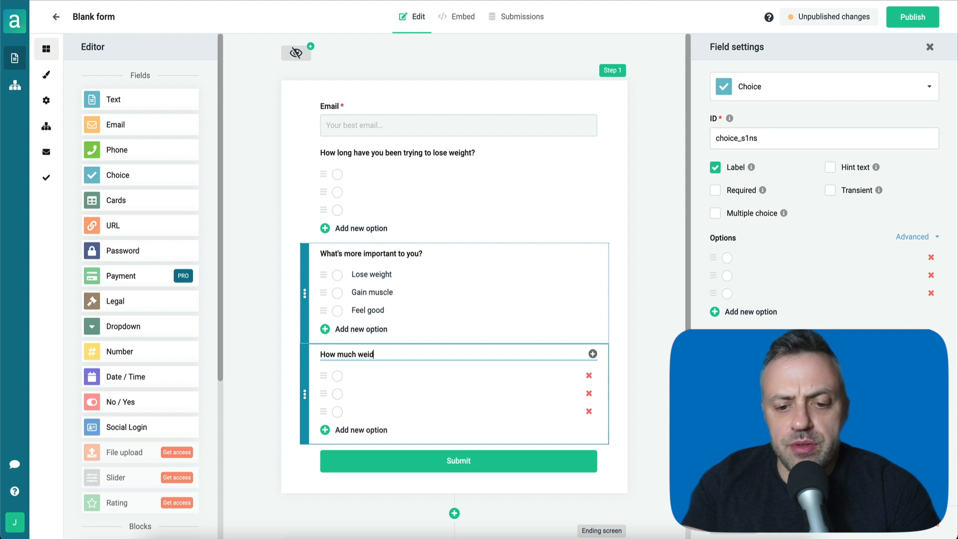
type("u want to lose?")
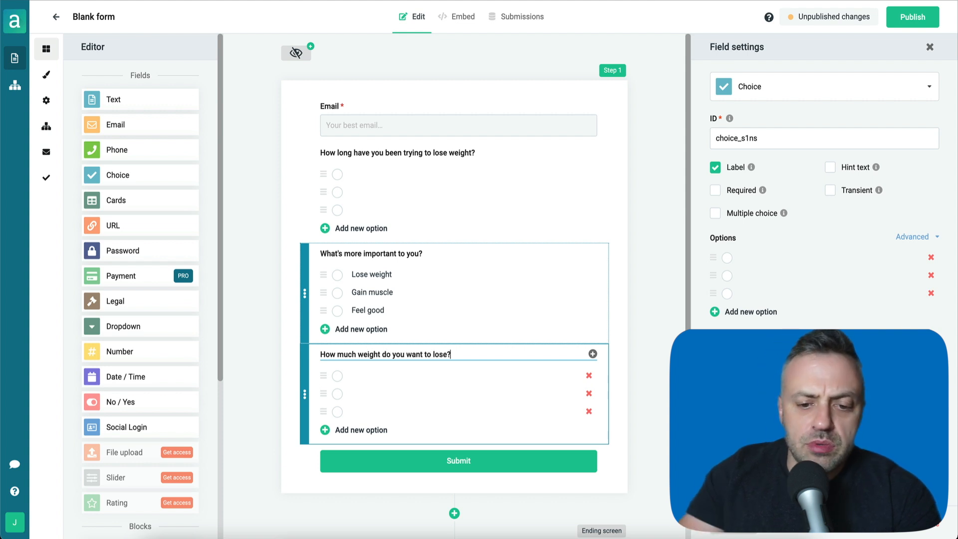
- Move the "What's more important to you?" question directly below the email field
left_click_drag(306, 293, 392, 137)
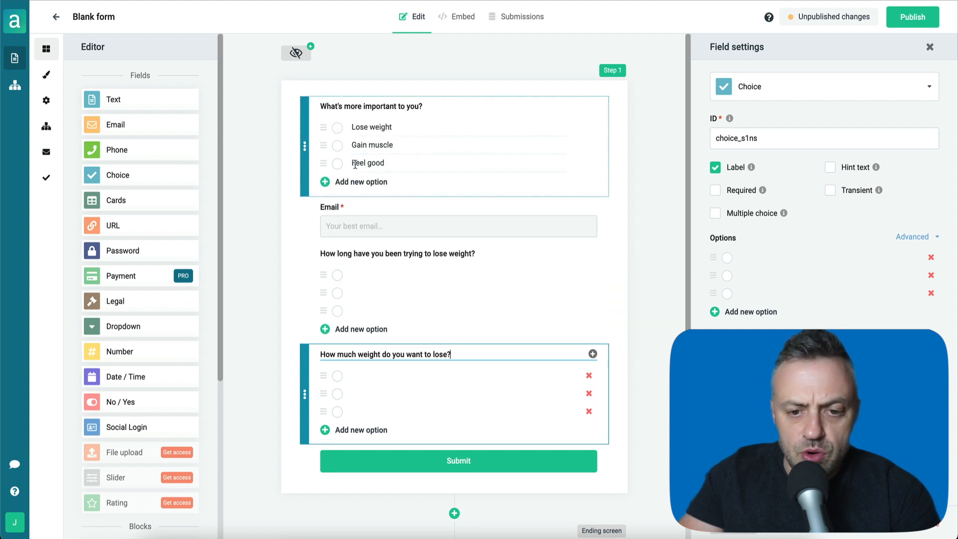
left_click_drag(305, 146, 321, 190)
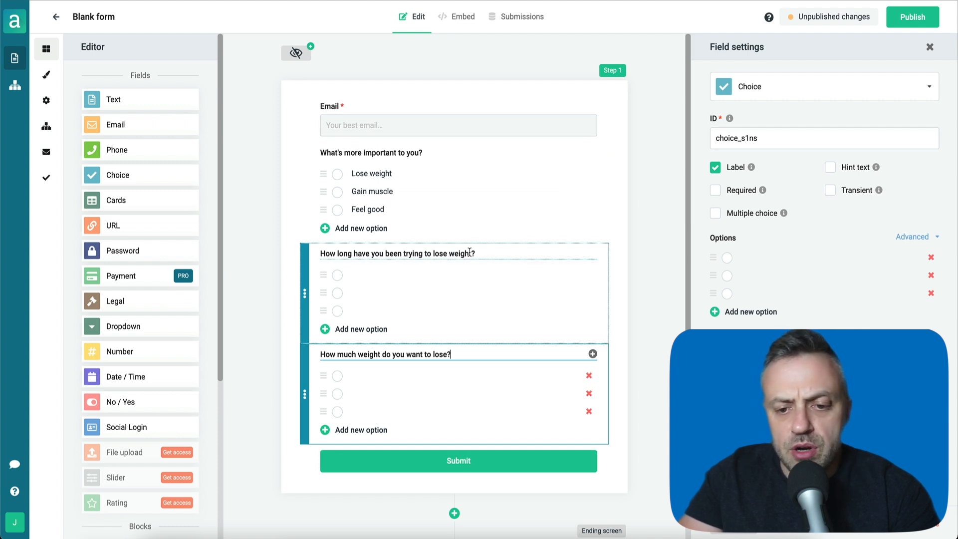
- Fill the options of the "How much weight do you want to lose?" question with 10 lbs, 25 lbs and > 50 lbs
left_click(363, 376)
type("10 lbs")
key("Return")
type("25 l")
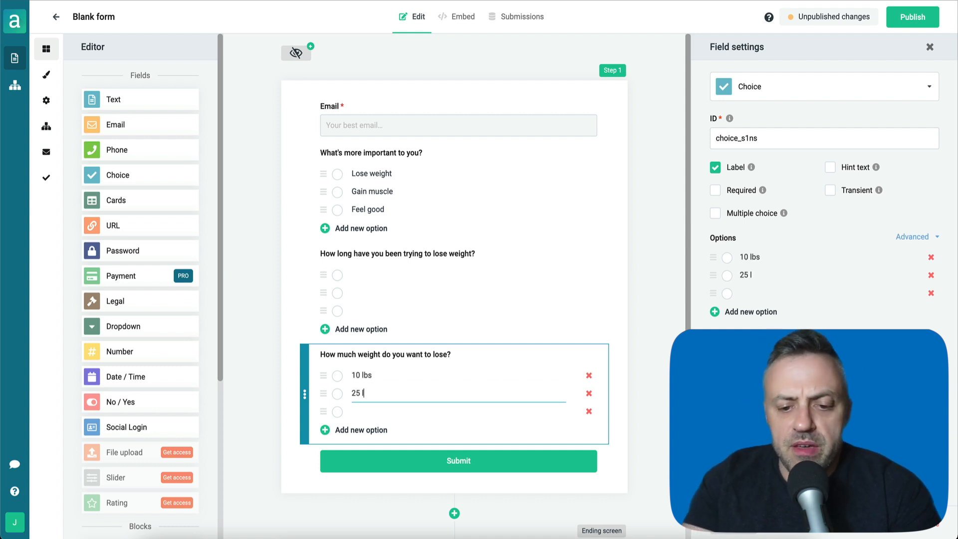
type("bs")
key("Return")
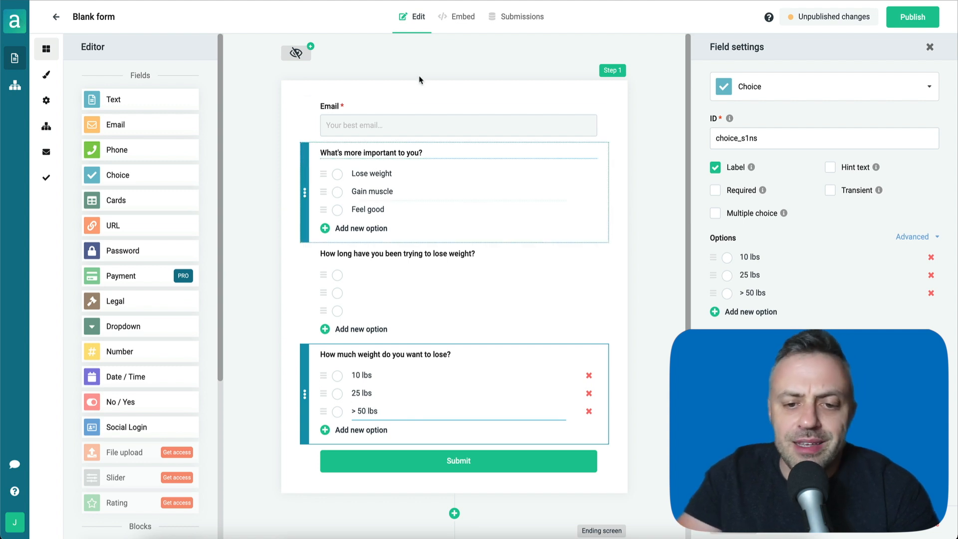
- Fill the options of the "How long have you been trying to lose weight?" question with 1 month, 6 months and > 1 year
left_click(366, 269)
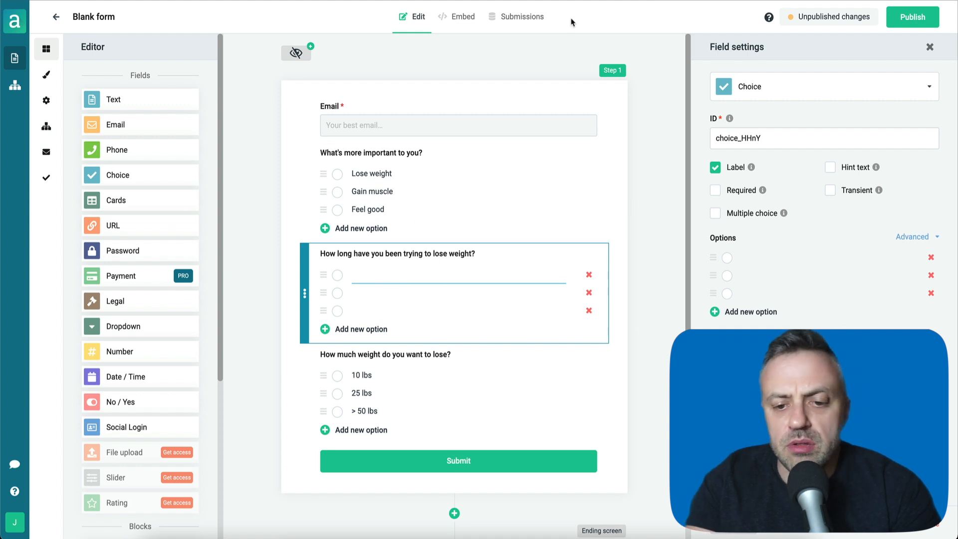
type("1 month")
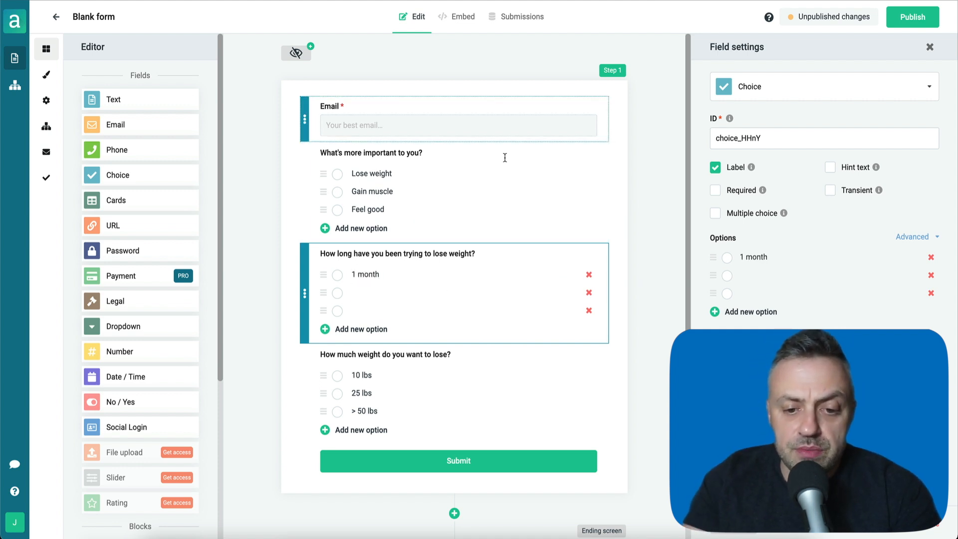
left_click(373, 293)
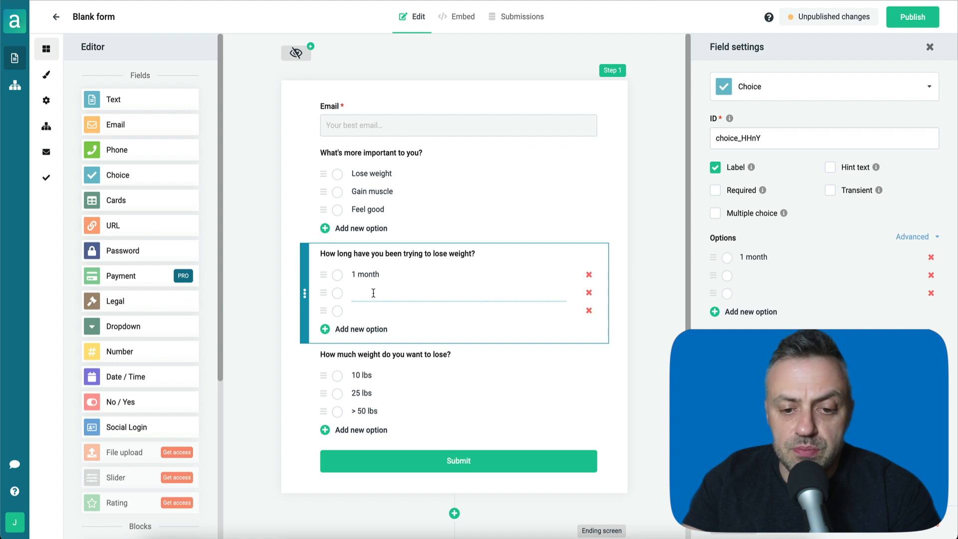
type("6 months")
left_click(380, 310)
type("> 1 year")
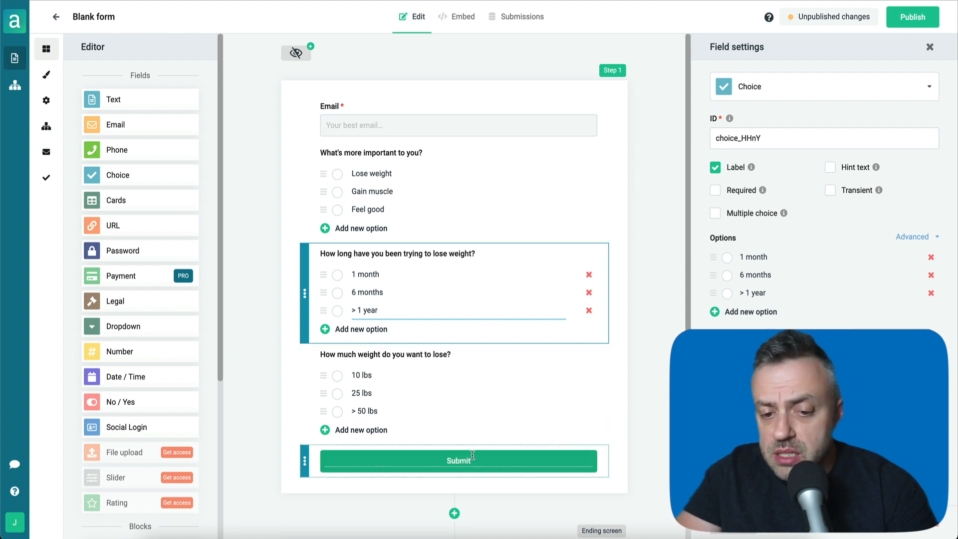
- Change the field ID of the "What's more important to you?" question to choice1
left_click(427, 152)
left_click(760, 136)
key("BackSpace")
key("BackSpace")
key("BackSpace")
key("BackSpace")
key("BackSpace")
type("1")
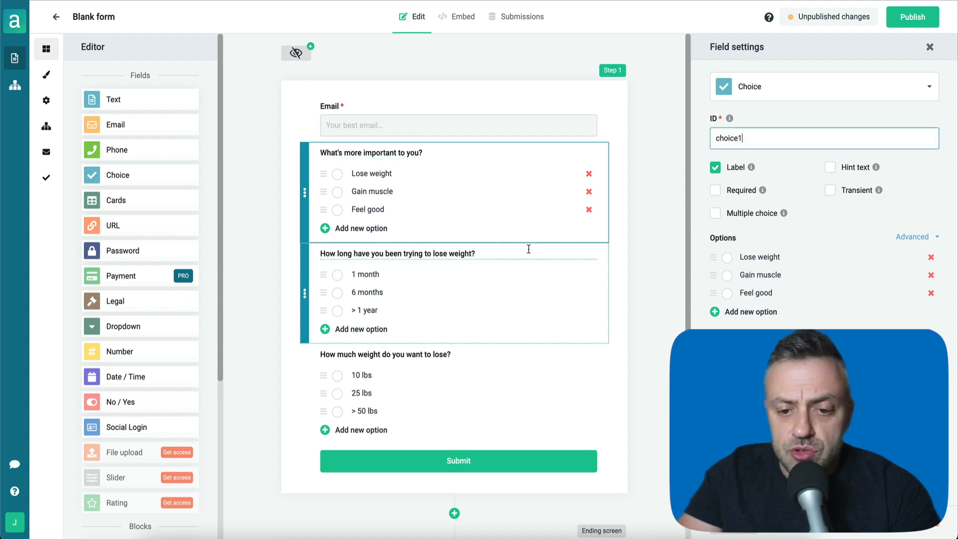
- Replace the random ID suffix of the "How long have you been trying to lose weight?" question with a number and make the first two questions required
left_click(527, 253)
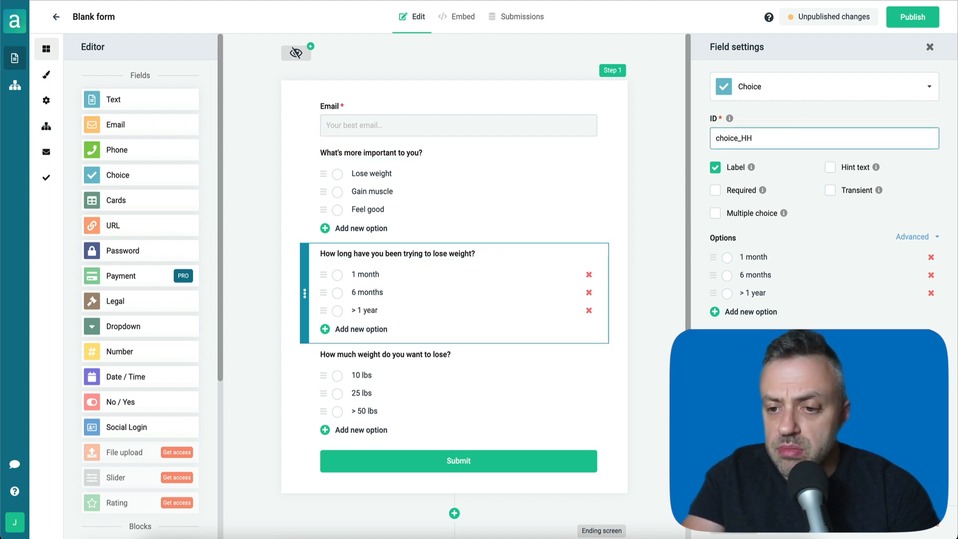
key("BackSpace")
type("1")
left_click(716, 191)
left_click(552, 173)
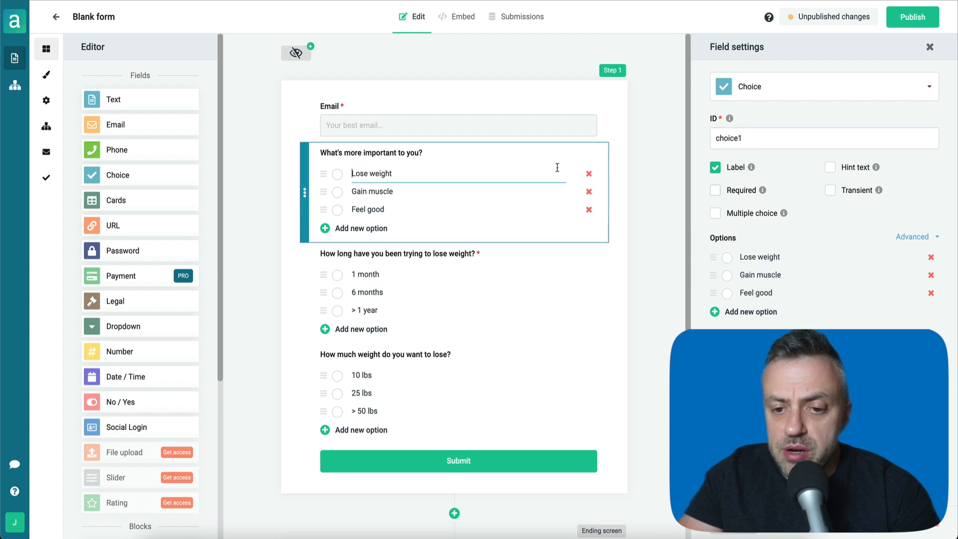
left_click(717, 193)
- Set the ID of the "How much weight do you want to lose?" question to choice3 and make it required
left_click(507, 372)
left_click(779, 137)
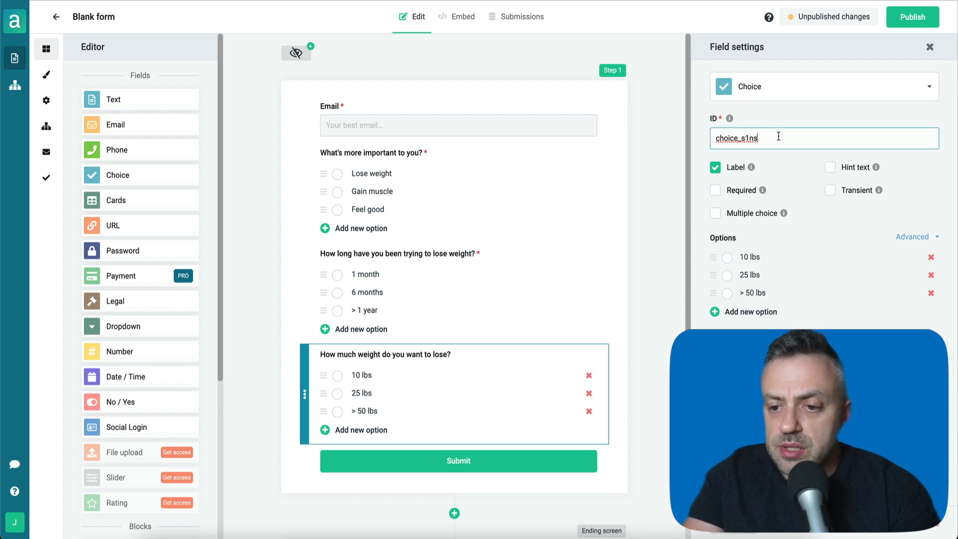
key("BackSpace")
key("BackSpace")
key("BackSpace")
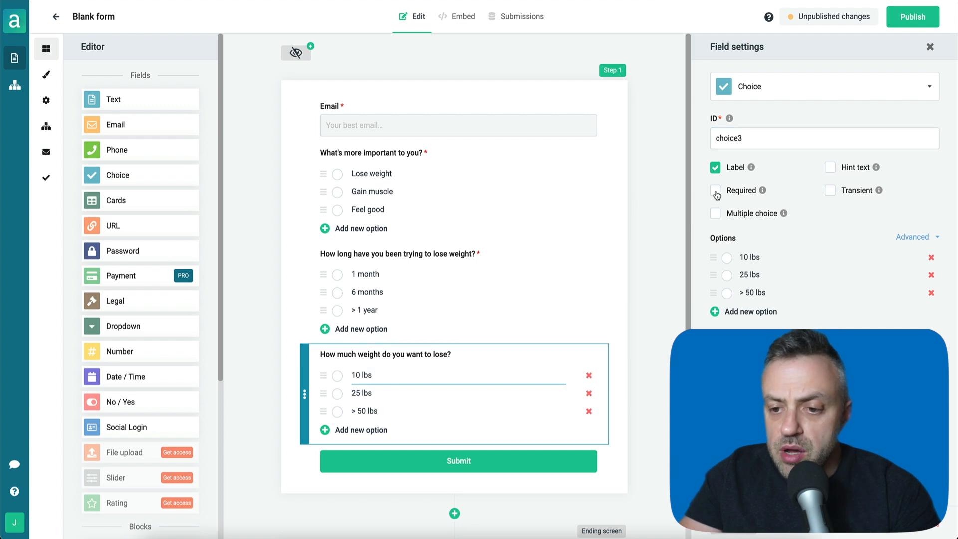
left_click(717, 194)
- Check the settings of the three choice questions and publish the form
left_click(474, 170)
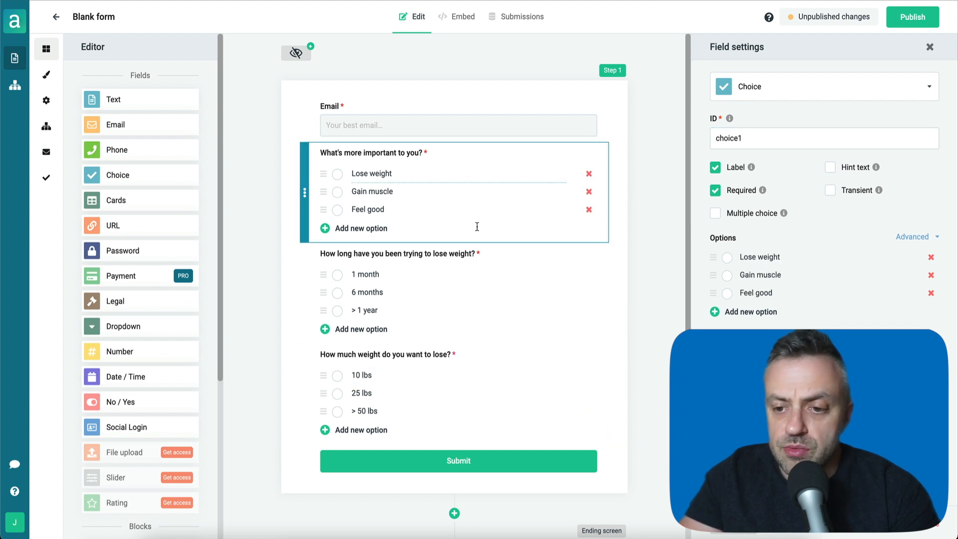
left_click(477, 254)
left_click(479, 409)
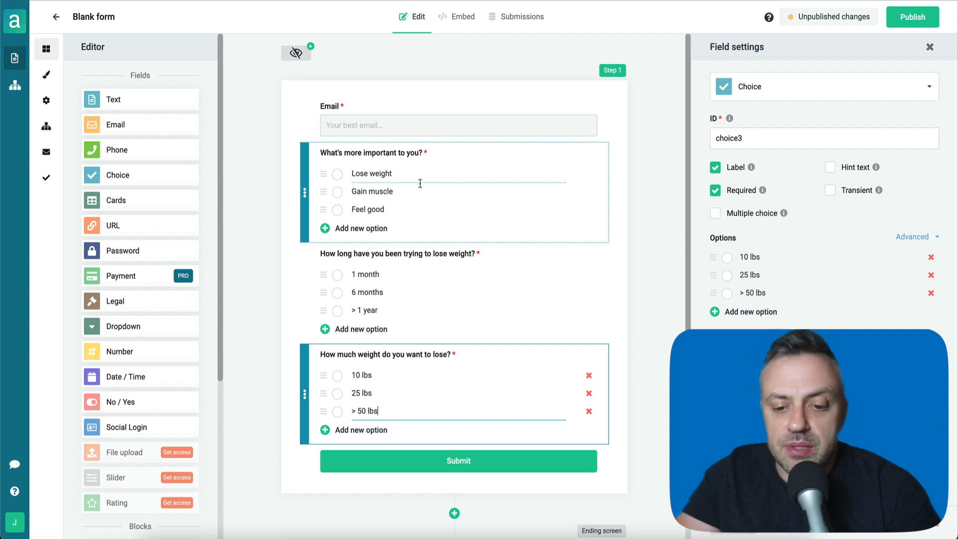
left_click(913, 19)
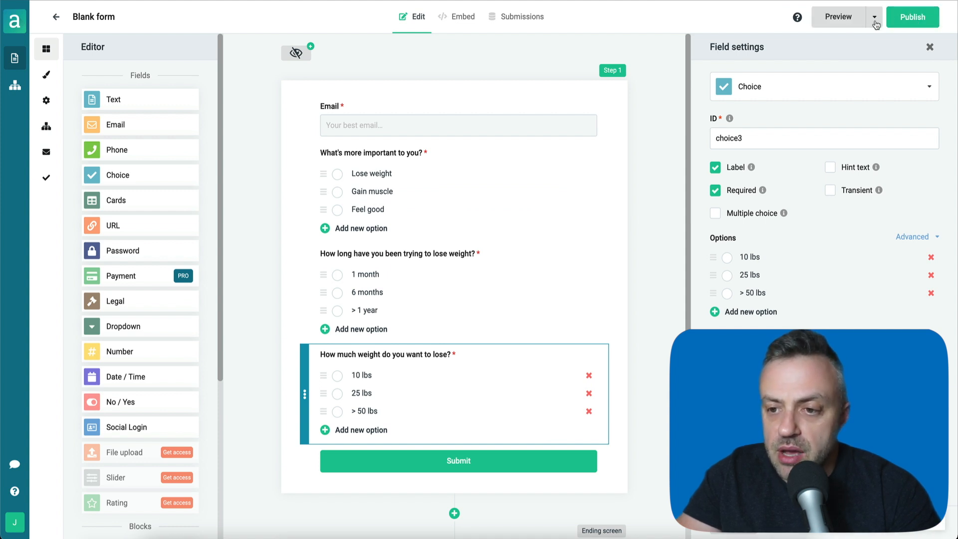
- Preview the form and submit it empty to test the required fields, closing the preview when done
left_click(839, 20)
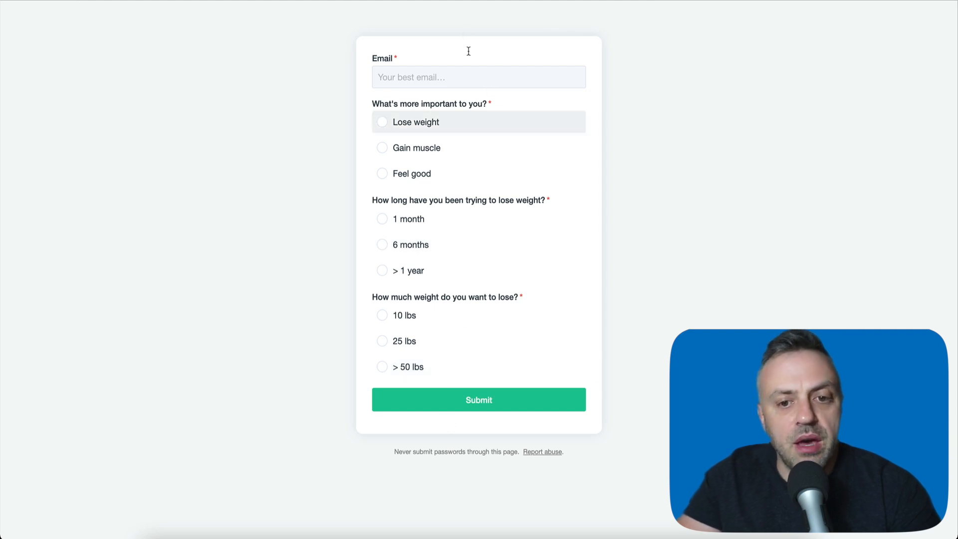
left_click(509, 401)
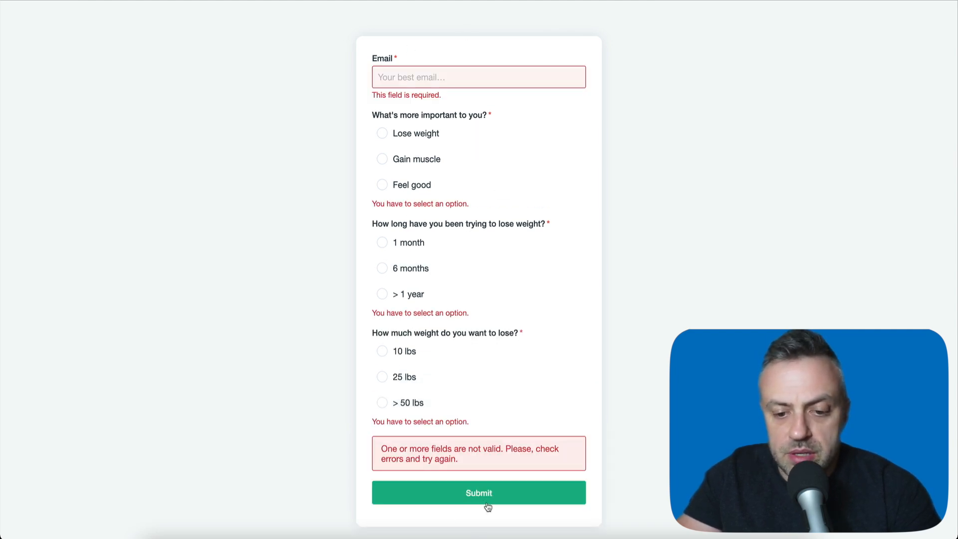
left_click(567, 1)
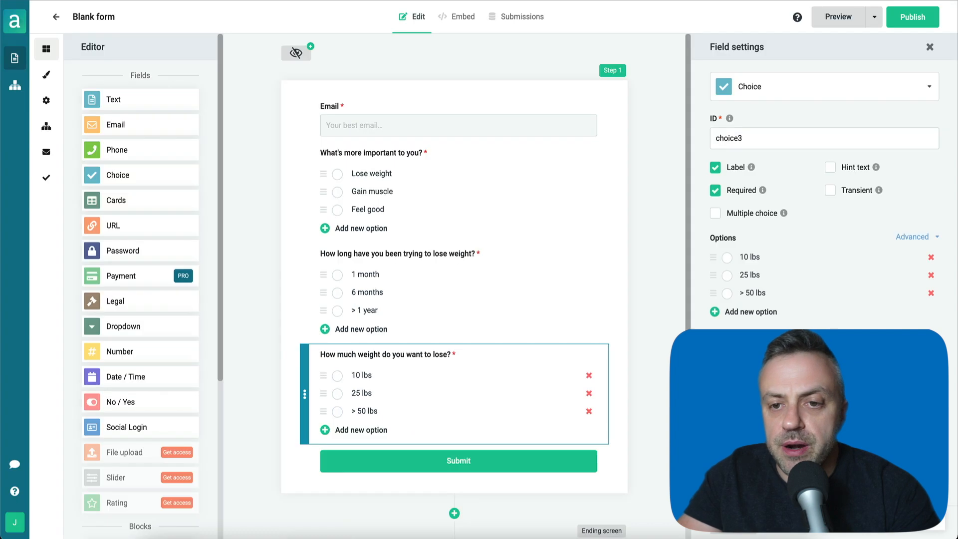
- Look at the HTML embed instructions for the inline and popup variants, and return to the form editor
left_click(913, 22)
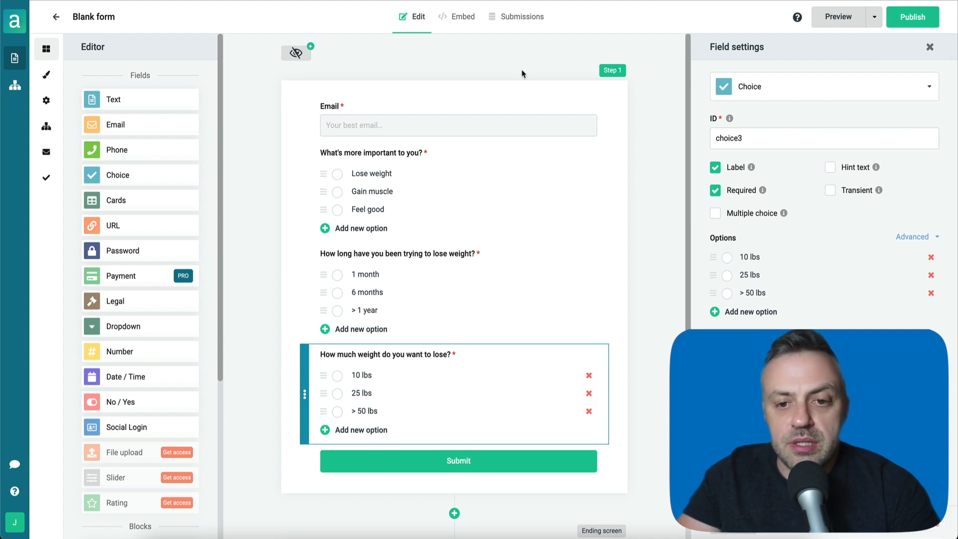
left_click(456, 19)
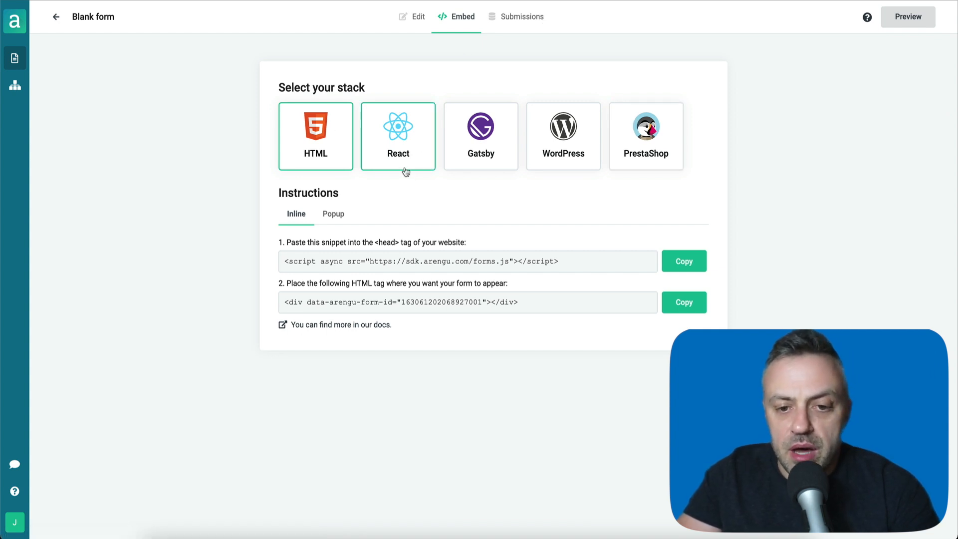
left_click(333, 216)
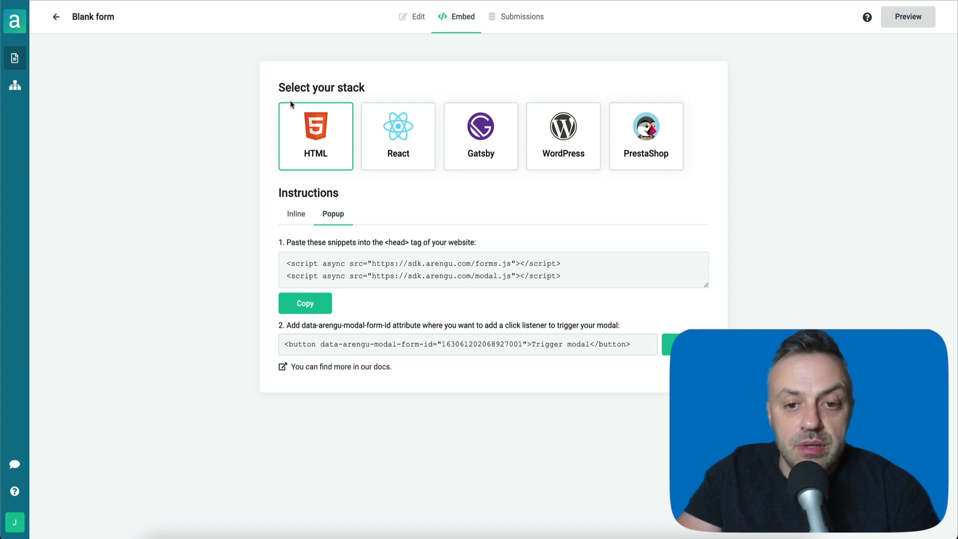
left_click(413, 17)
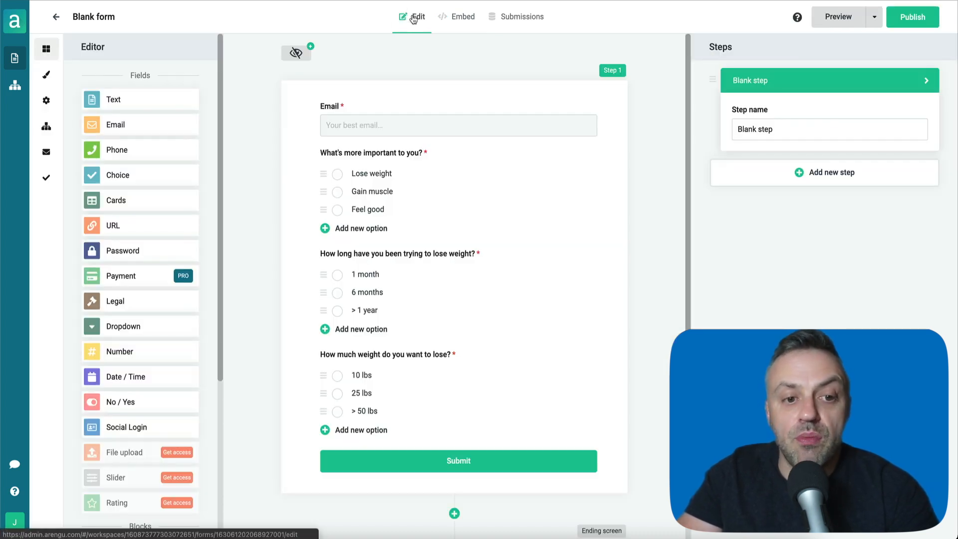
- Go to the forms overview and preview the Blank form from there
left_click(56, 17)
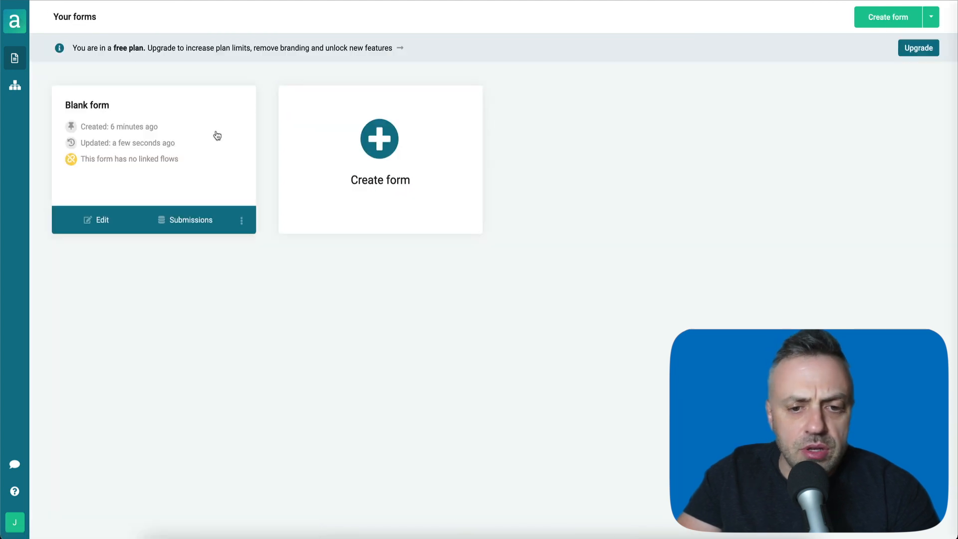
left_click(242, 220)
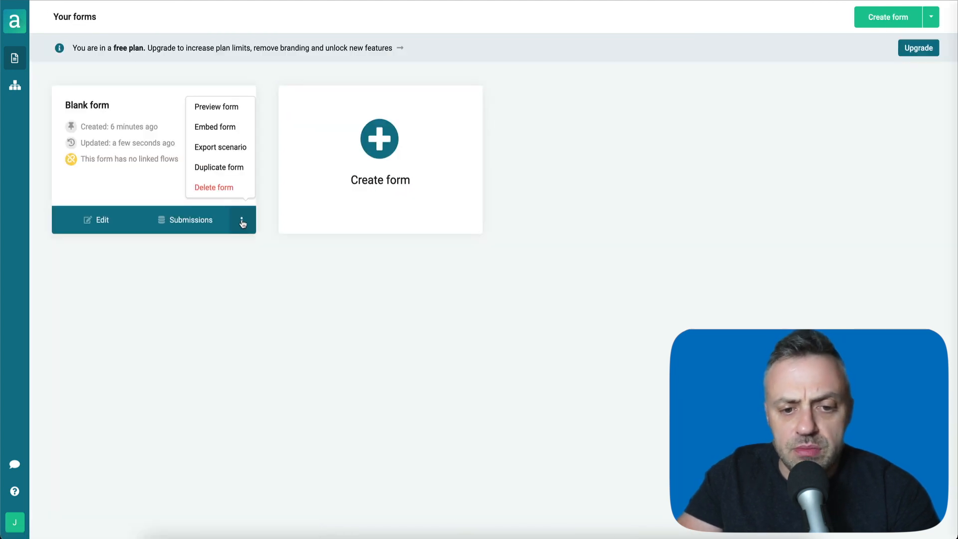
left_click(233, 107)
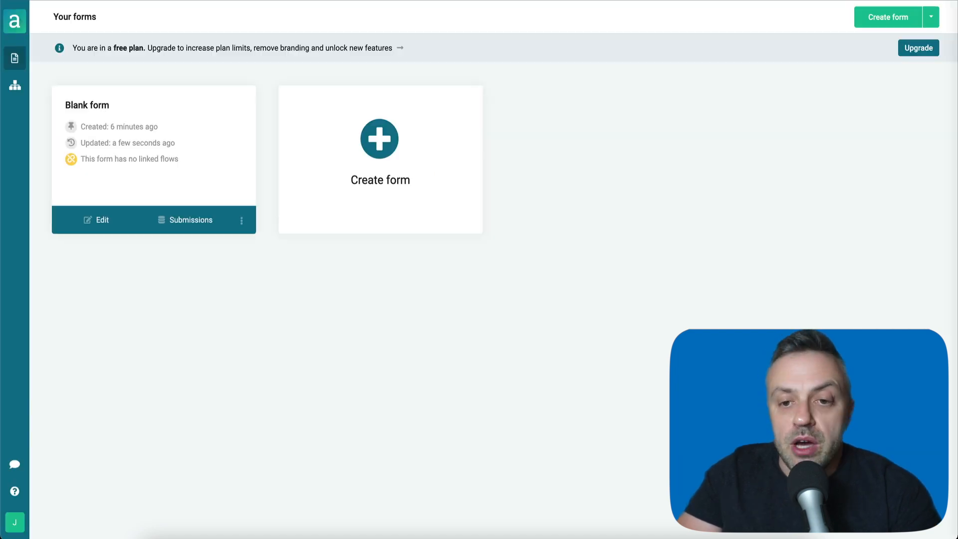
- Reopen the Blank form, look at its submissions and return to editing
left_click(242, 189)
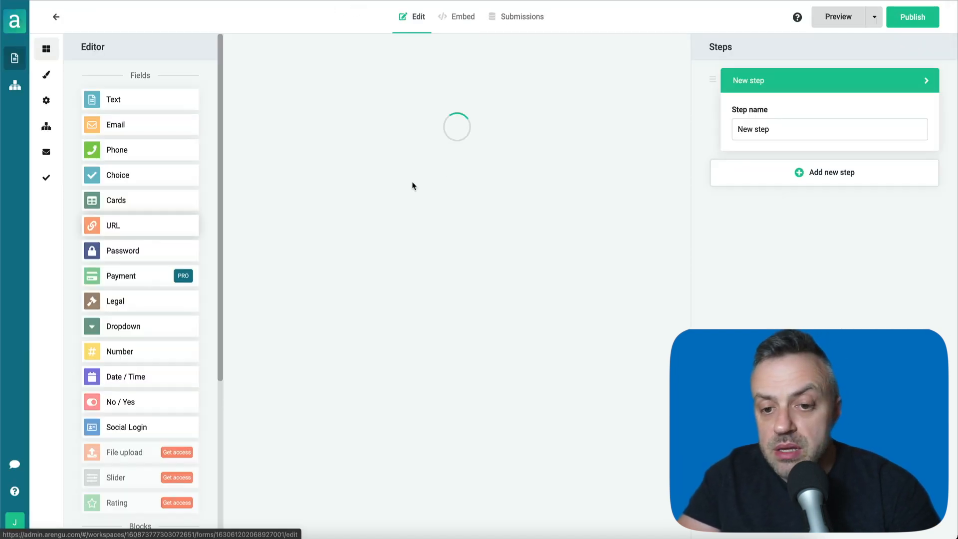
left_click(529, 16)
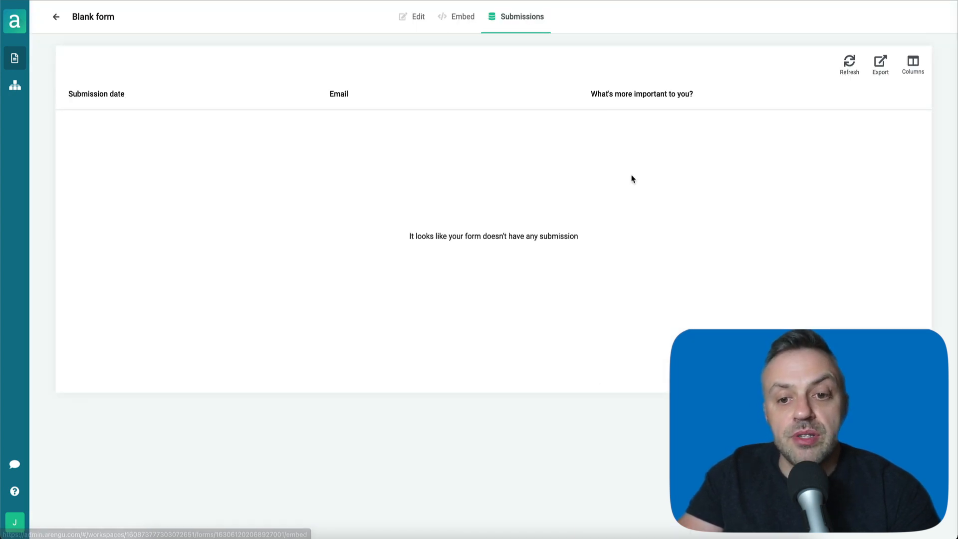
left_click(420, 17)
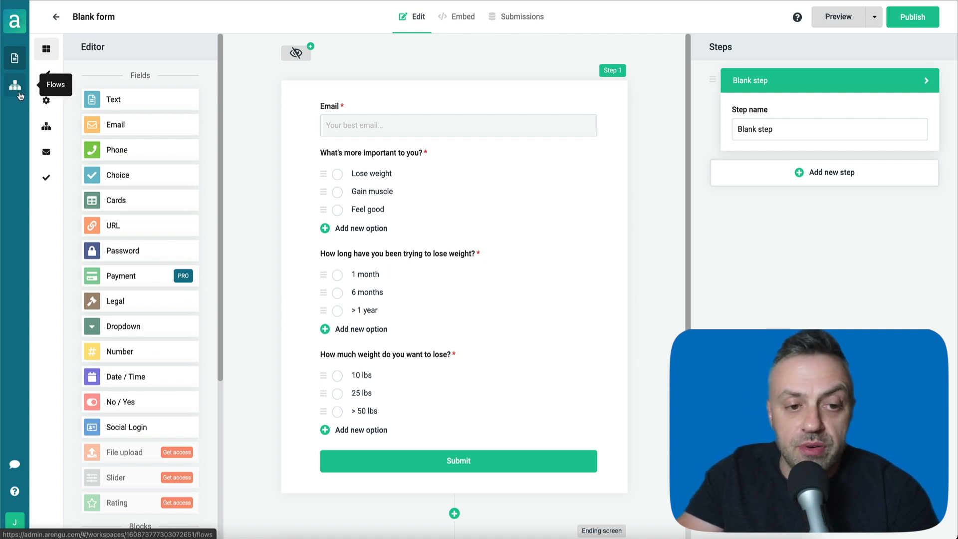
- Delete the existing flows Flow1, Email verification flow and Newsletter sign-up flow from the flows overview
left_click(20, 95)
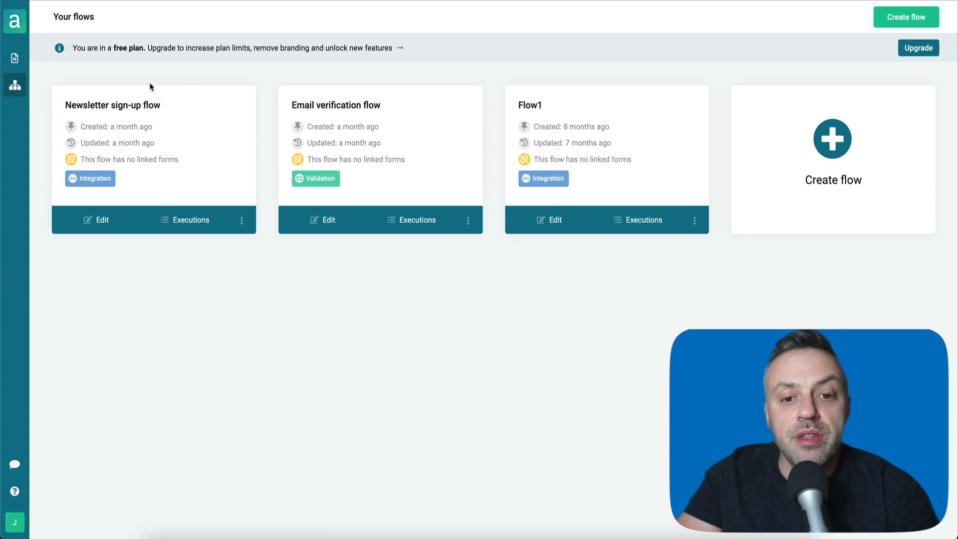
left_click(697, 221)
left_click(684, 190)
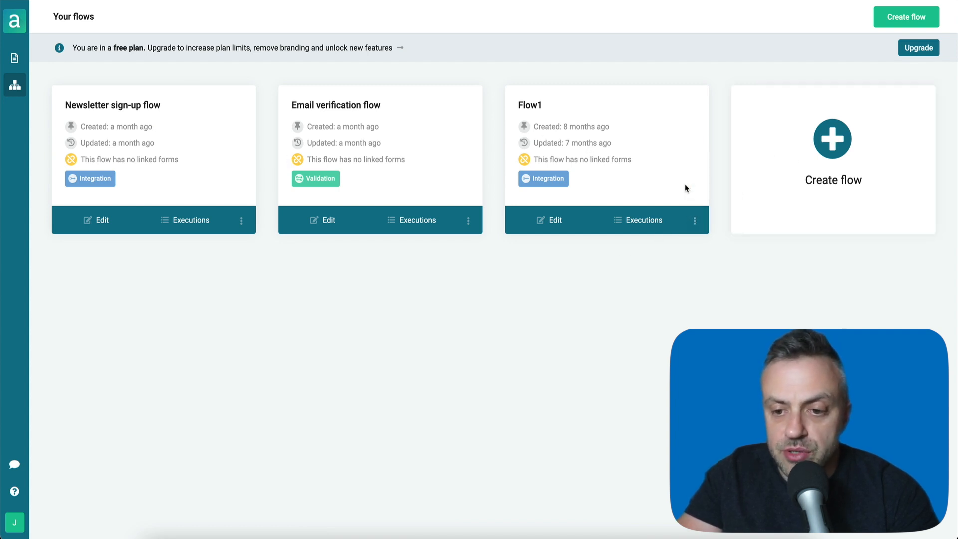
left_click(544, 333)
left_click(469, 221)
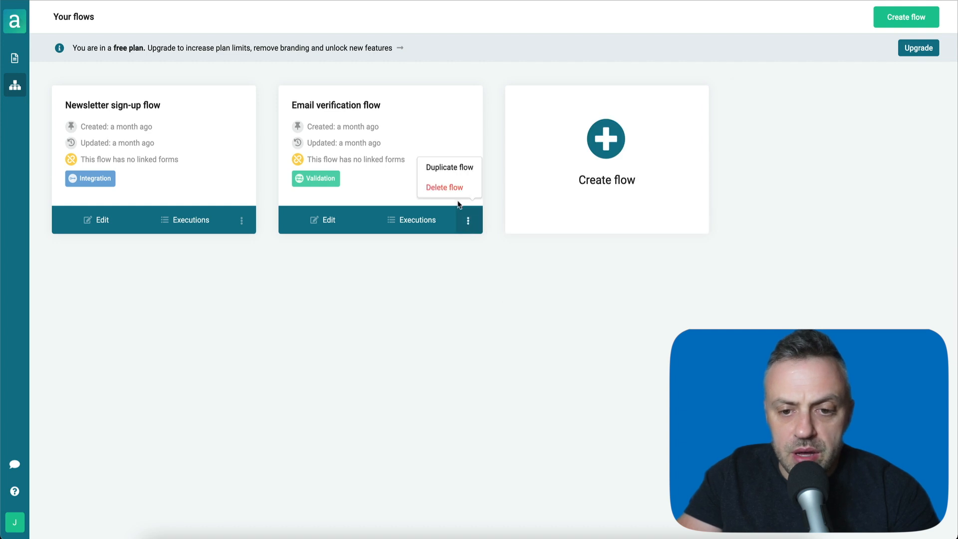
left_click(463, 186)
left_click(517, 329)
left_click(242, 221)
left_click(238, 187)
left_click(514, 327)
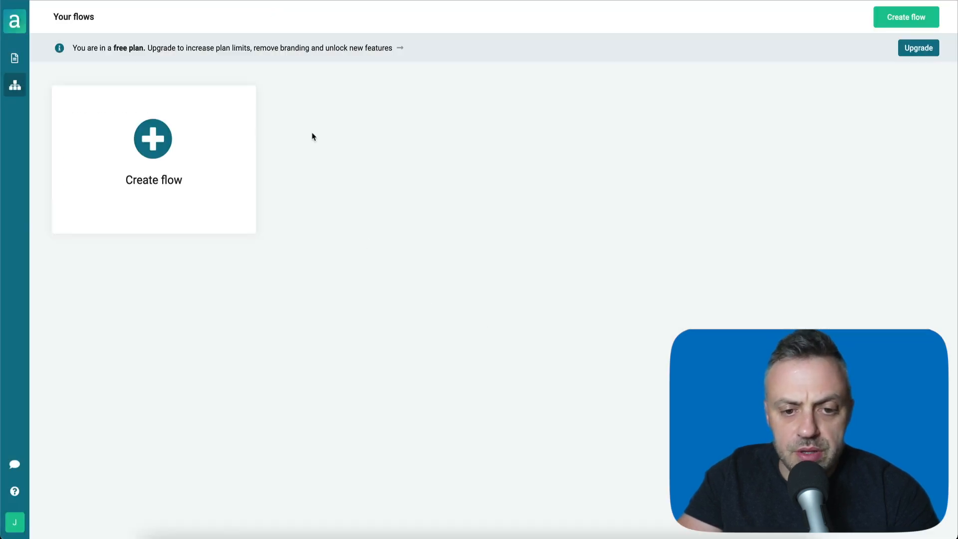
- Create a new Integration flow and connect it to run after the Blank form is submitted
left_click(169, 138)
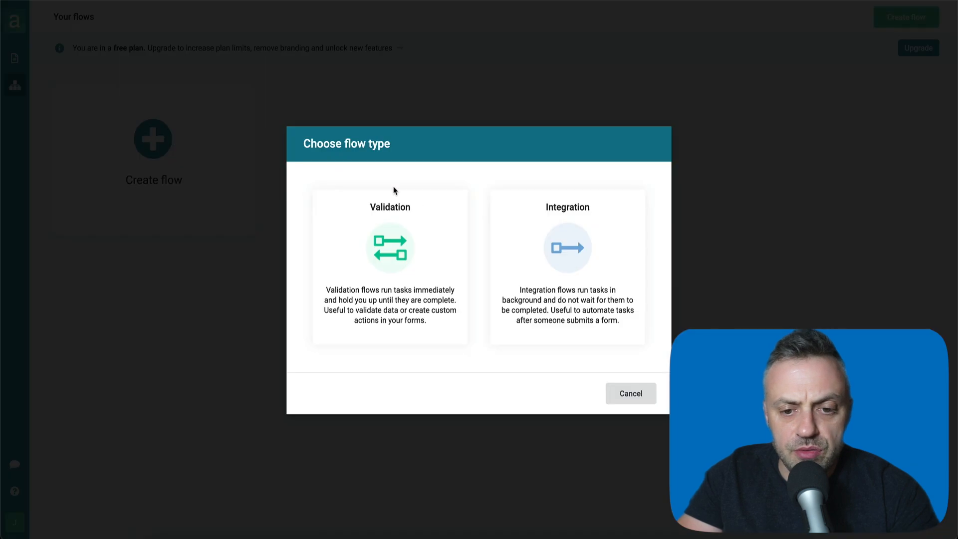
left_click(560, 256)
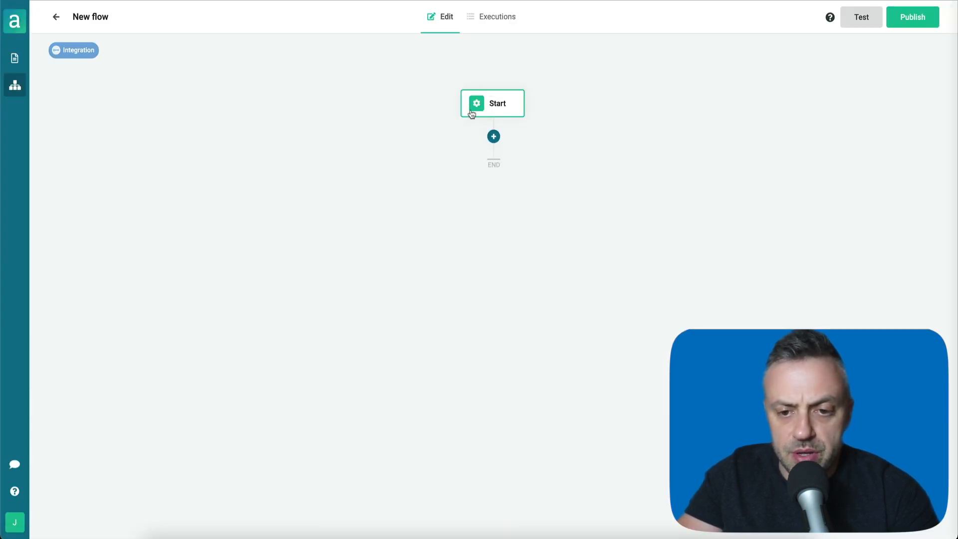
left_click(499, 104)
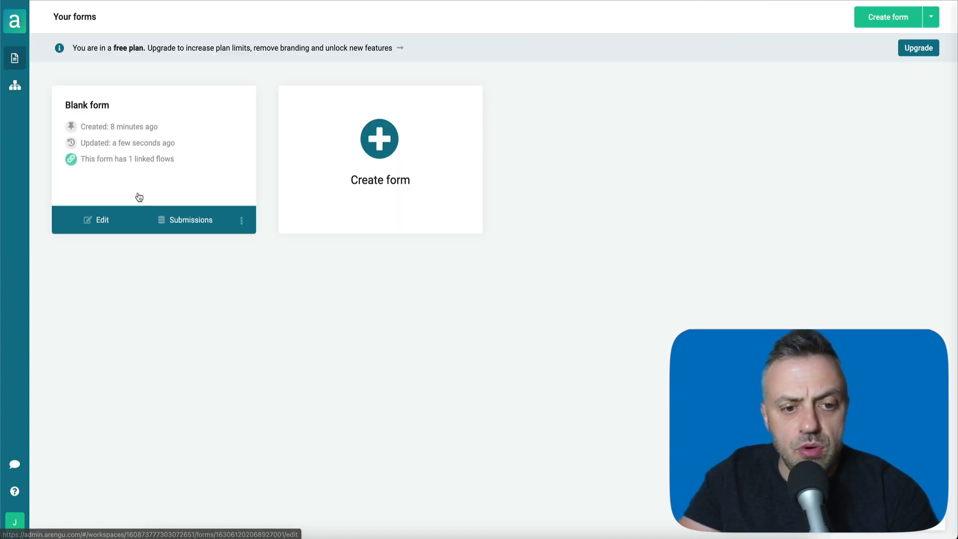
- Reopen the Blank form for editing and turn on the redirect to a URL after submission
left_click(97, 218)
scroll(471, 330, "down", 3)
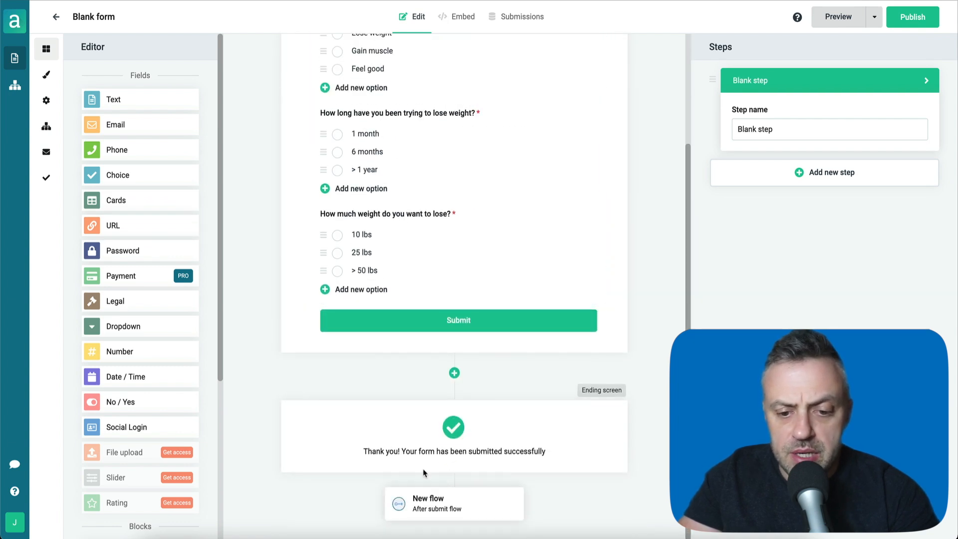
left_click(401, 423)
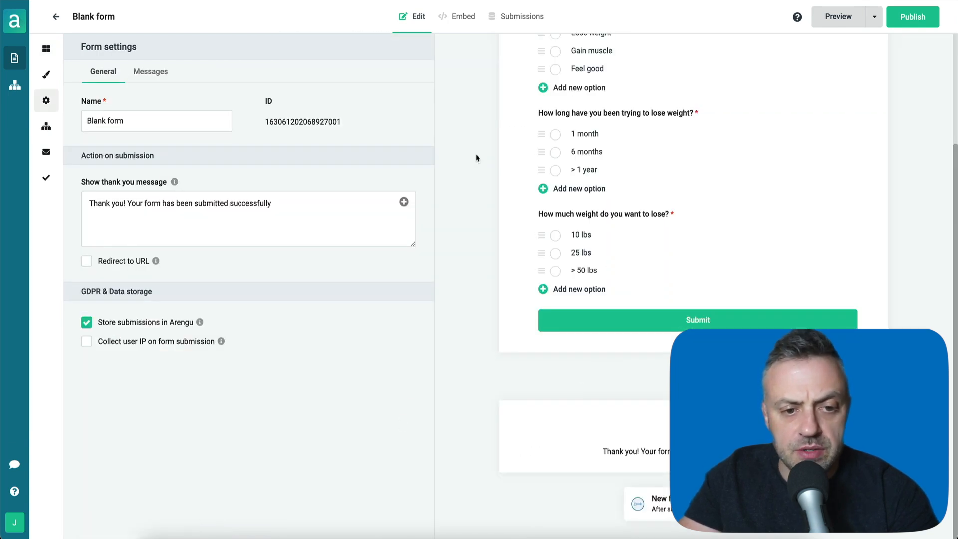
left_click(87, 262)
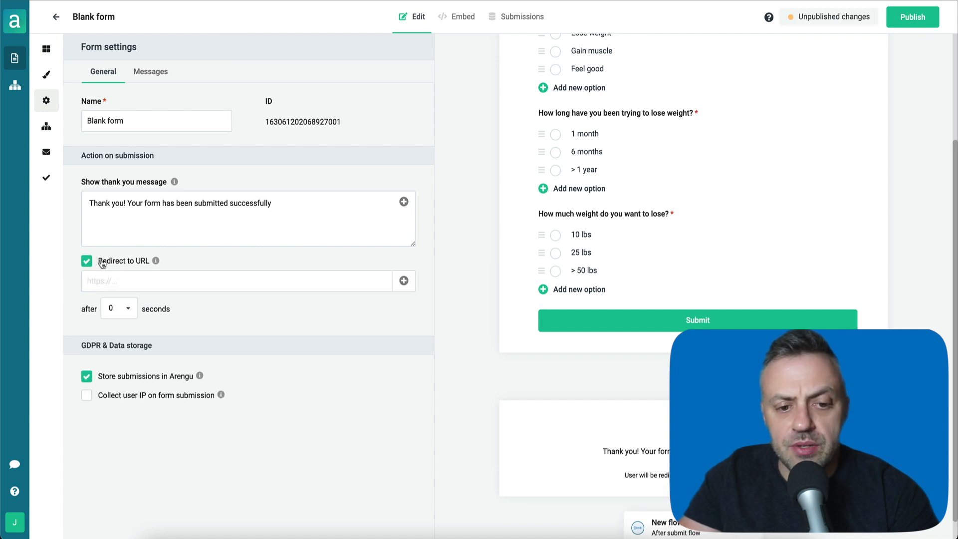
left_click(143, 286)
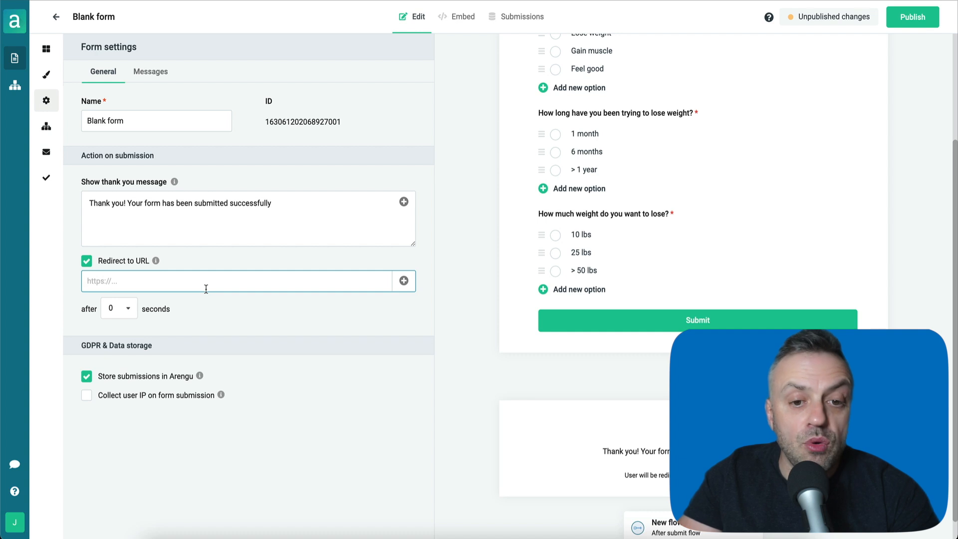
- Set the redirect delay to 2 seconds and activate the empty redirect URL field
left_click(126, 309)
left_click(126, 392)
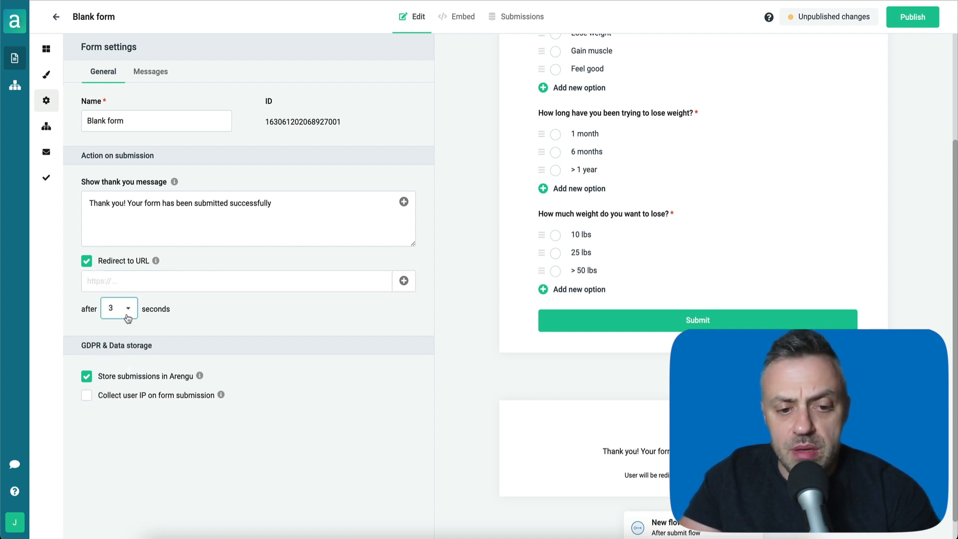
left_click(127, 312)
left_click(121, 373)
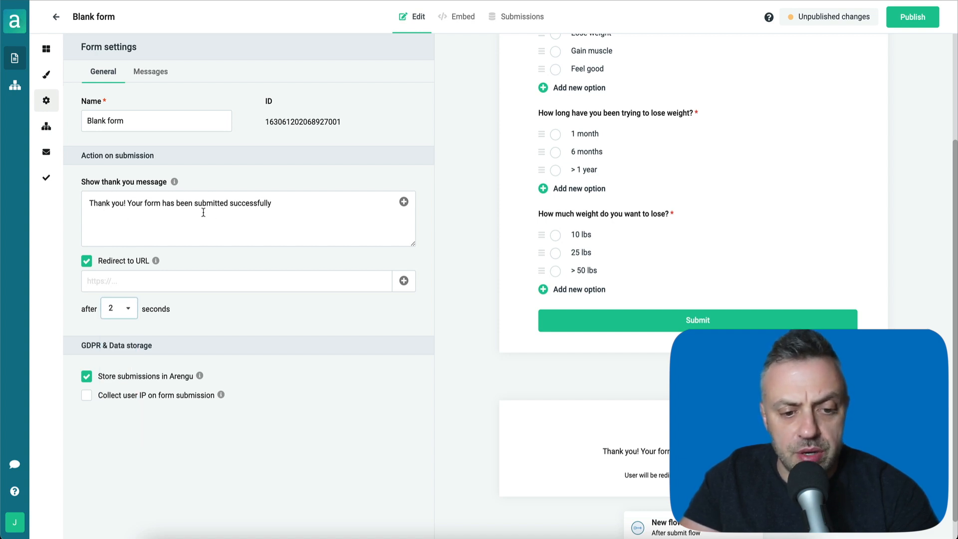
left_click(118, 281)
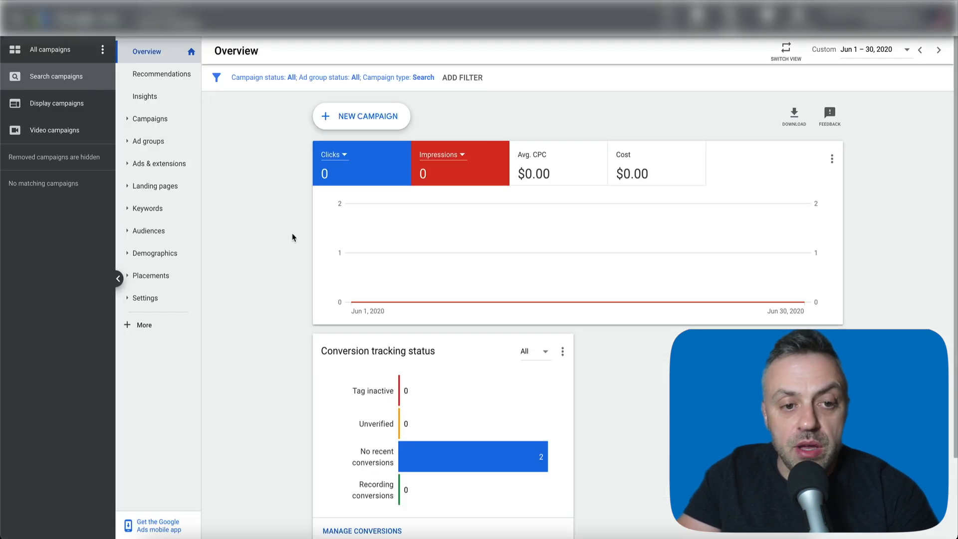
- Switch to Google Ads and start a new Search campaign with Website traffic as its goal
left_click(384, 117)
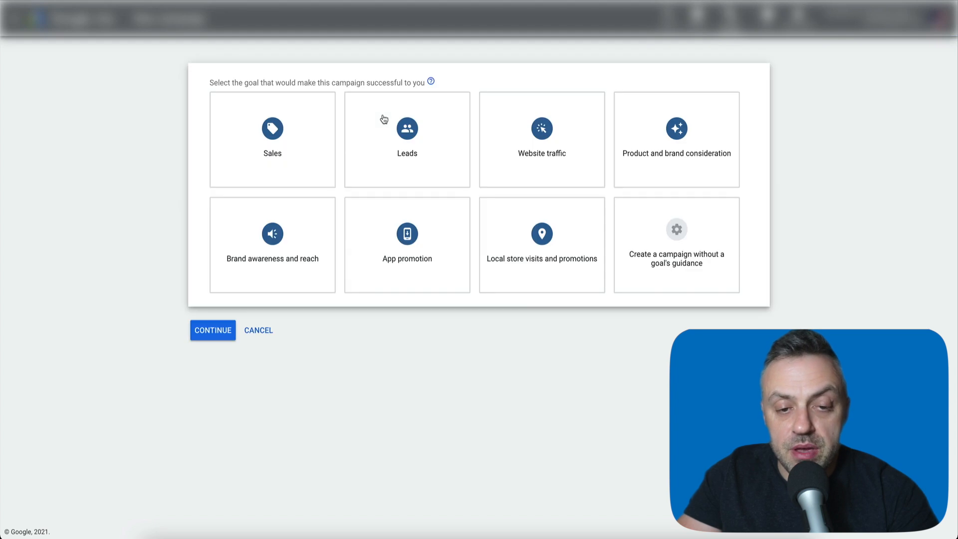
left_click(552, 146)
scroll(552, 145, "down", 2)
left_click(281, 306)
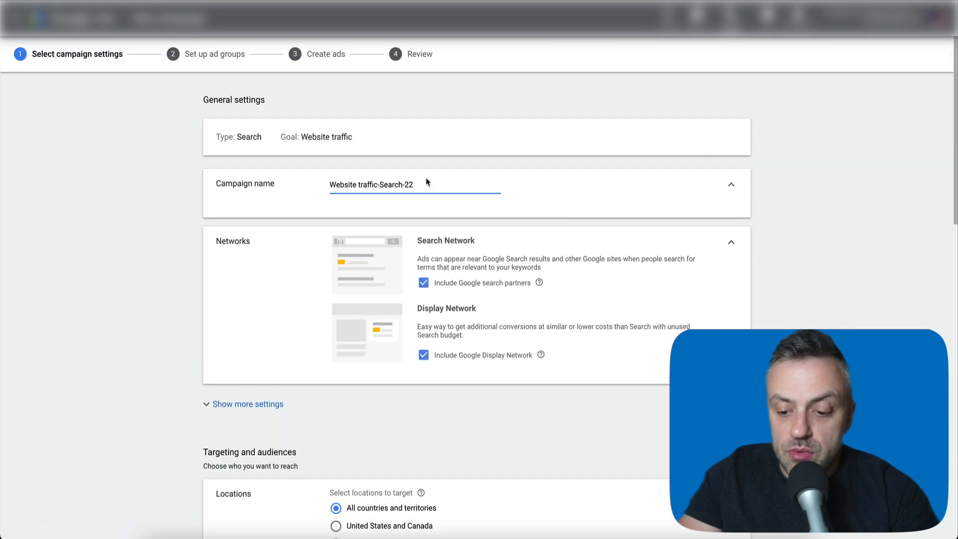
- Name the campaign CPA1 and exclude the Google Display Network
key("ctrl+a")
key("BackSpace")
type("C")
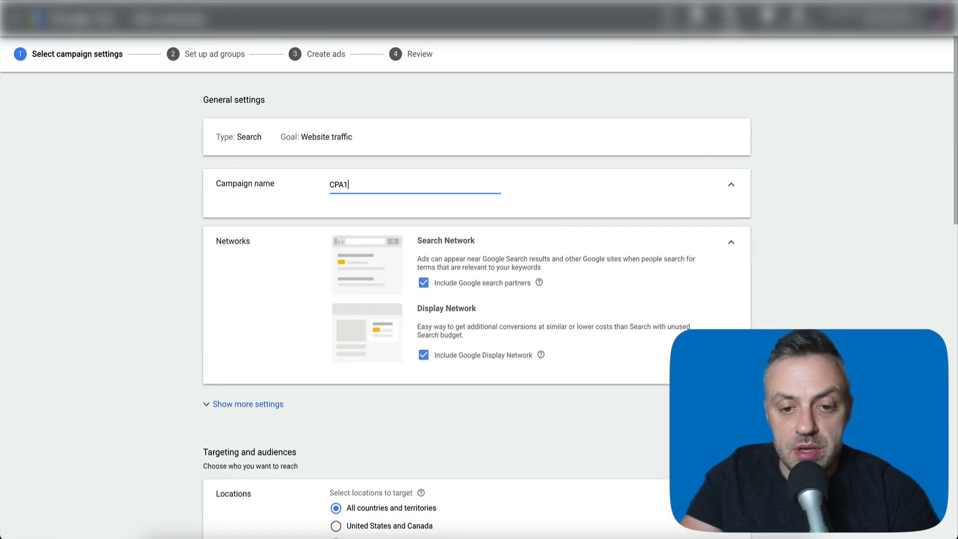
left_click(424, 355)
- Choose the target location option for the campaign
scroll(398, 358, "down", 5)
scroll(398, 358, "down", 1)
left_click(335, 261)
- Set the campaign's bidding focus to Clicks and its average daily budget to $20.00
scroll(309, 299, "down", 3)
scroll(201, 319, "down", 5)
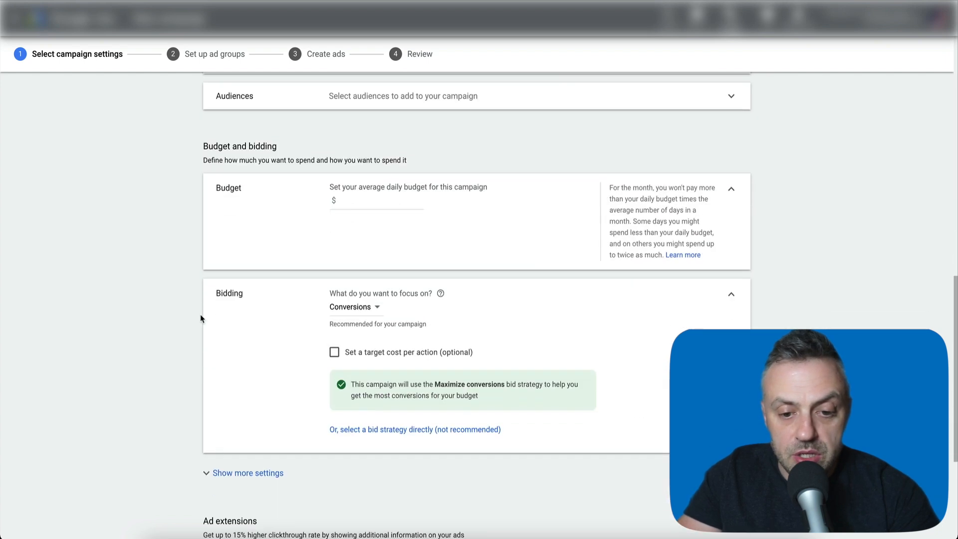
left_click(370, 257)
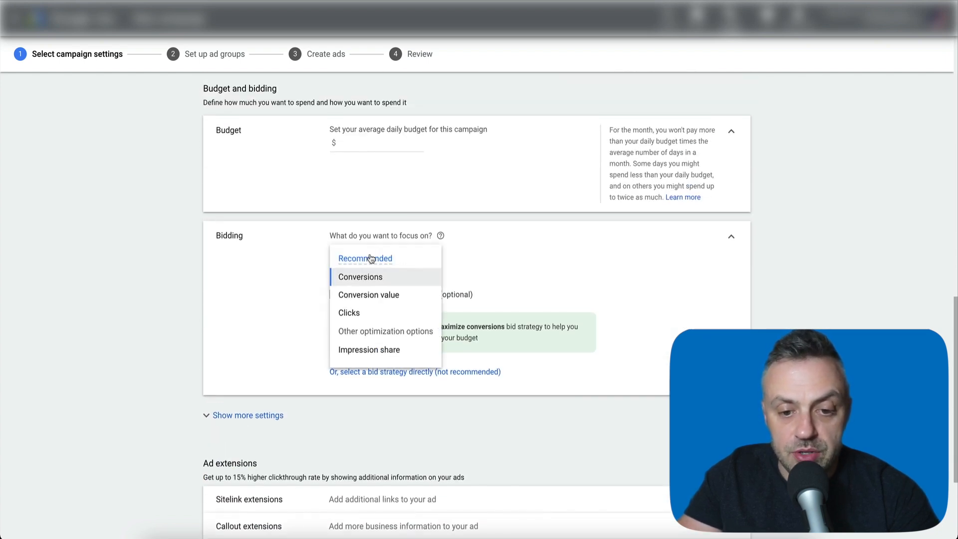
left_click(365, 311)
left_click(354, 144)
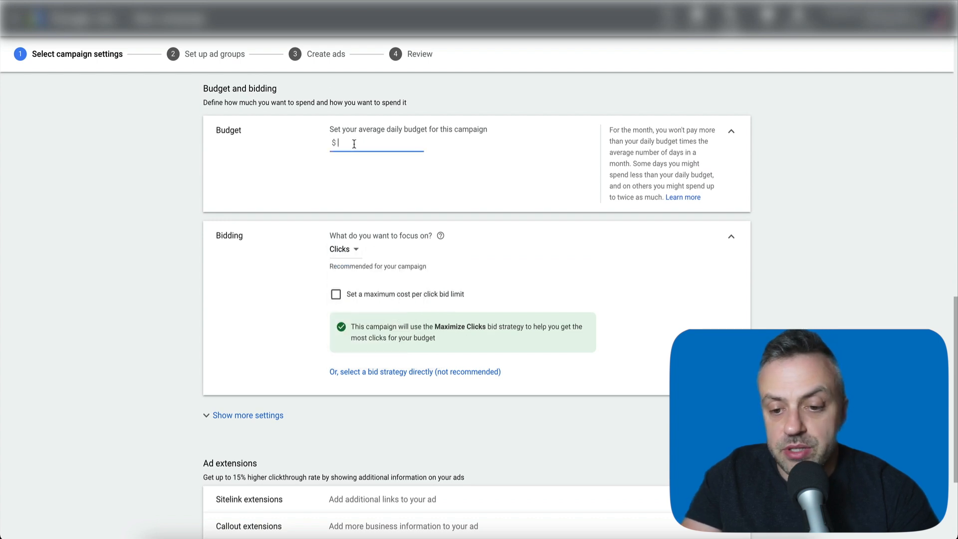
type("15")
left_click(133, 236)
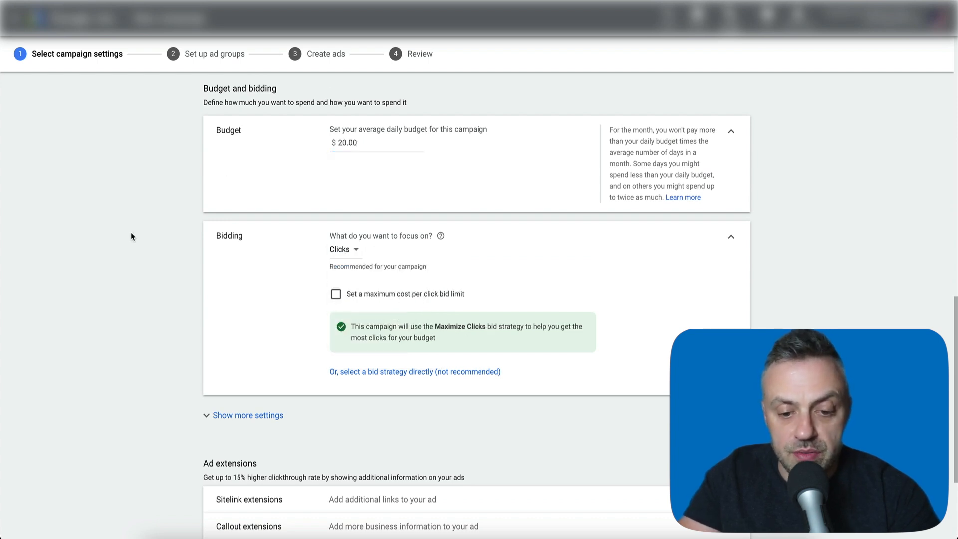
- Save the campaign settings and name the ad group AG1
scroll(133, 236, "down", 3)
left_click(245, 468)
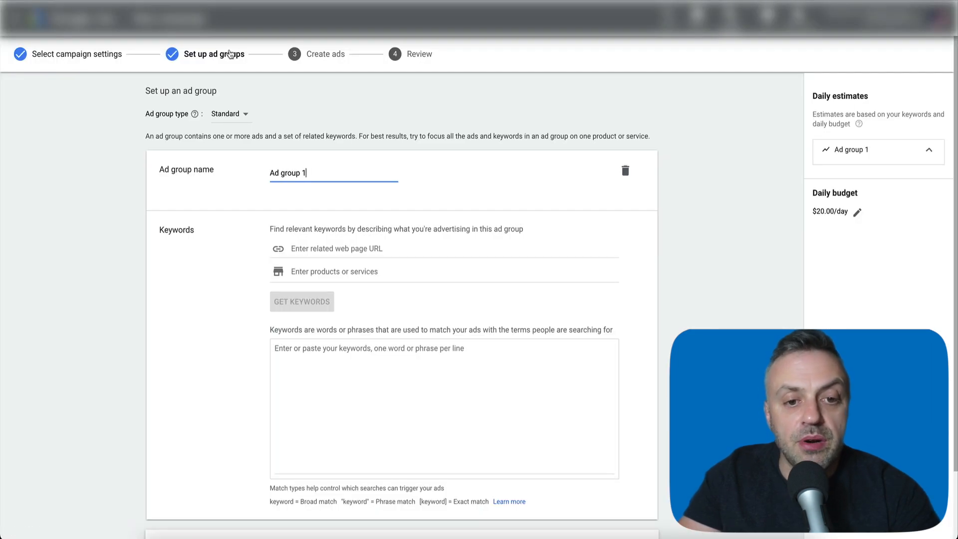
key("ctrl+a")
type("AG1")
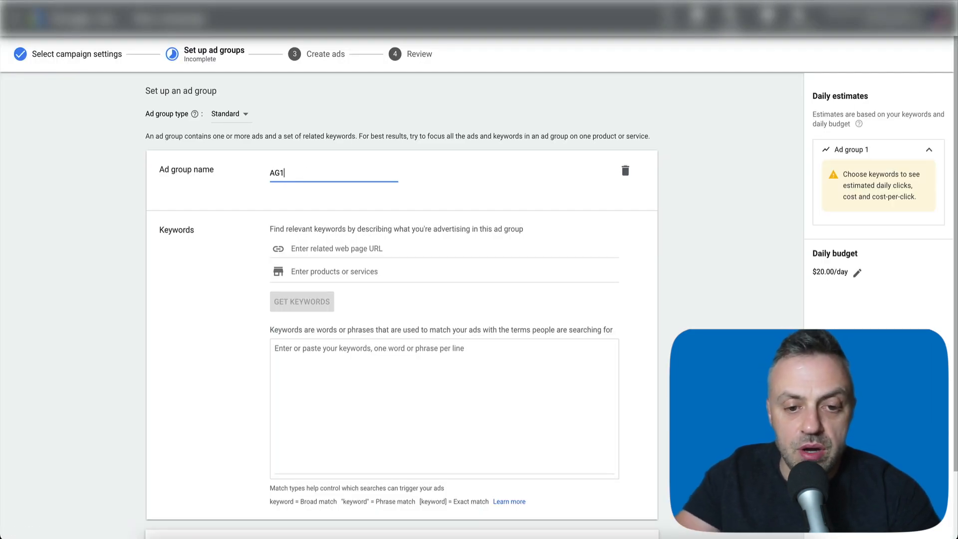
scroll(210, 296, "down", 2)
scroll(298, 210, "up", 2)
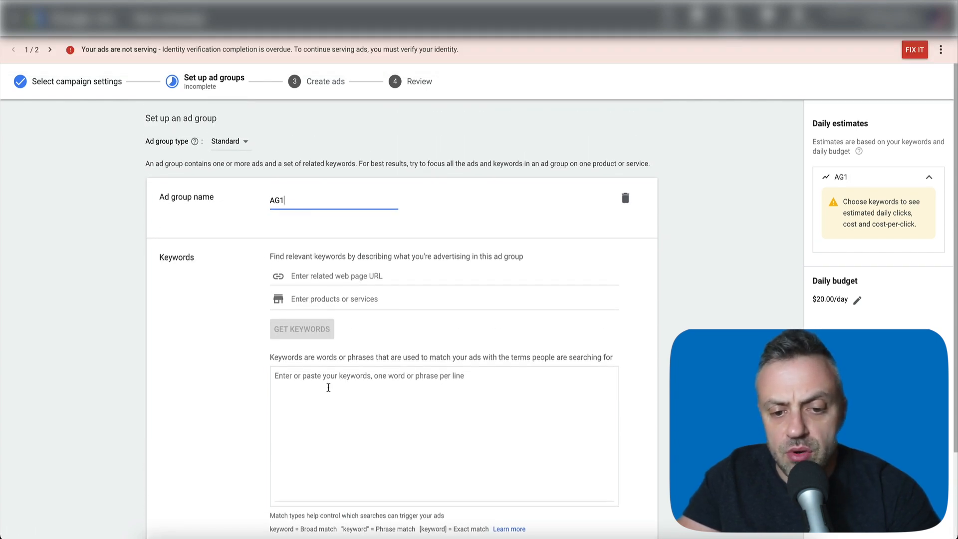
- Copy ULTRA CUT KETO from the OfferVault offer title and add it as the ad group's first keyword
left_click(296, 443)
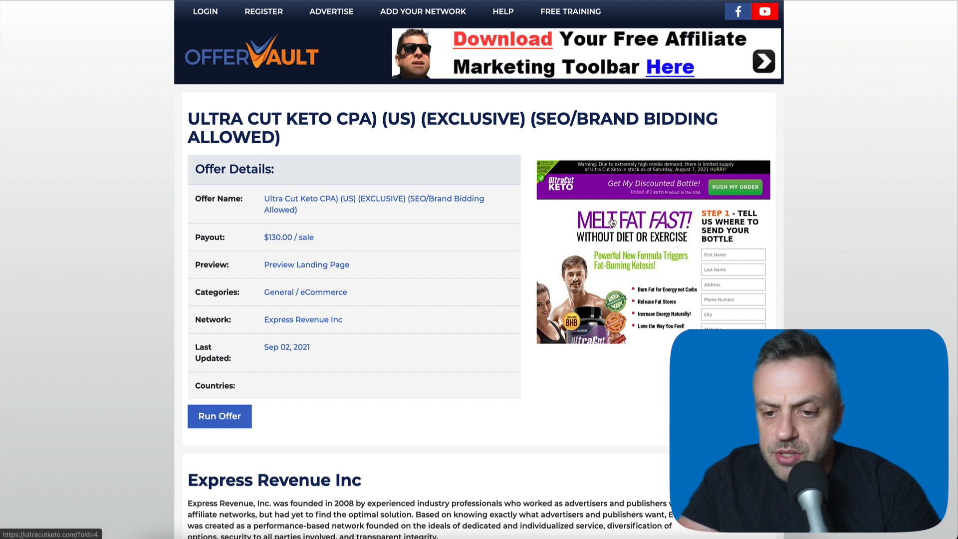
left_click_drag(331, 118, 190, 117)
key("ctrl+c")
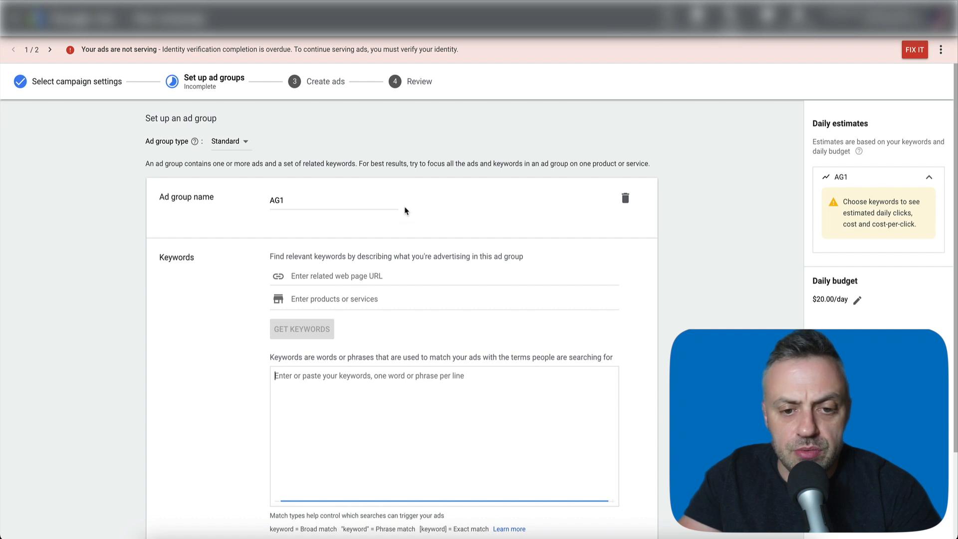
left_click(405, 398)
key("ctrl+v")
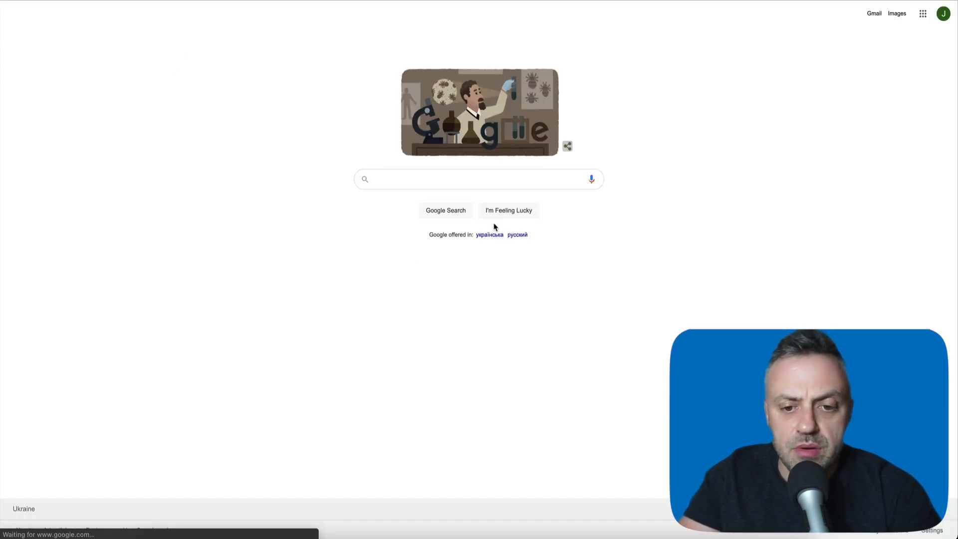
- Search Google for ULTRA CUT KETO and copy Ultra Cut Keto Review from a result title into the ad group's keywords
key("ctrl+v")
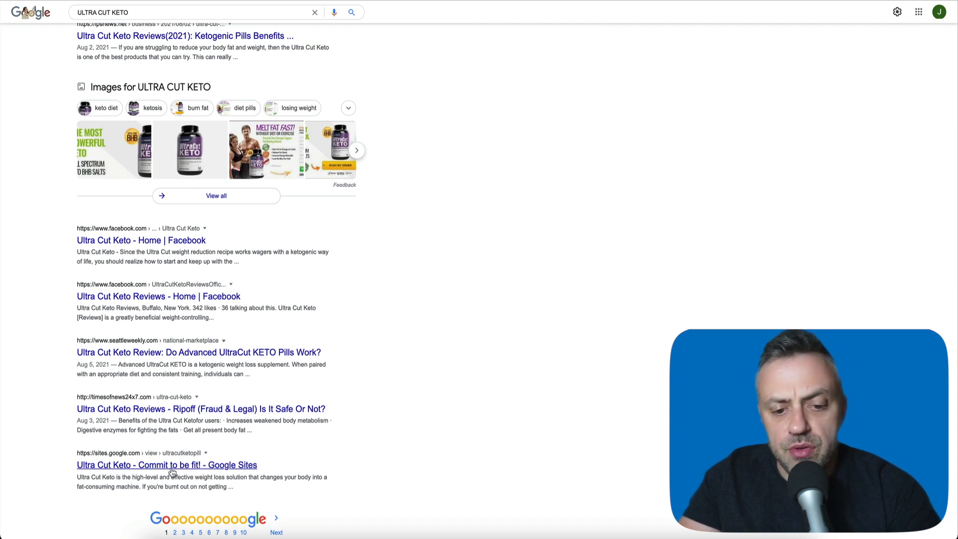
scroll(218, 231, "up", 10)
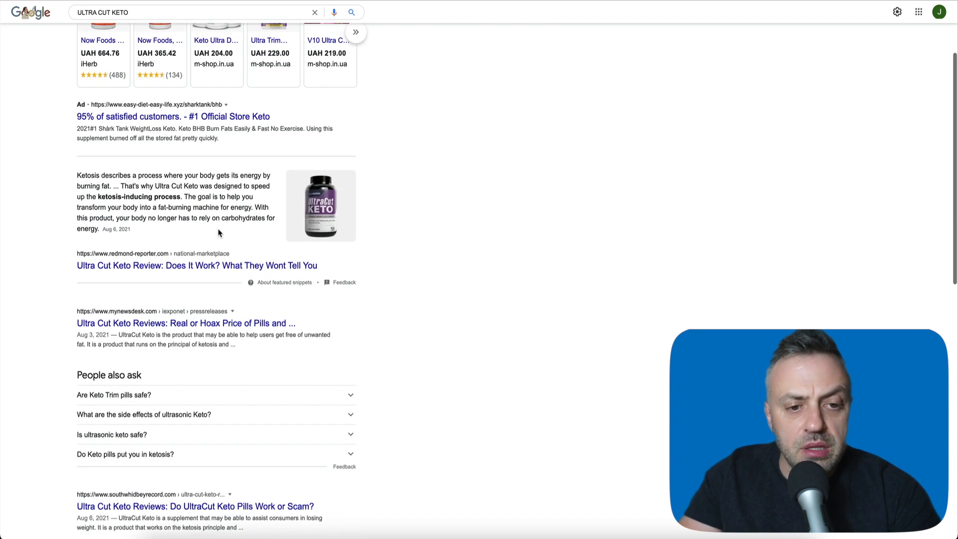
left_click_drag(74, 278, 160, 269)
key("super+c")
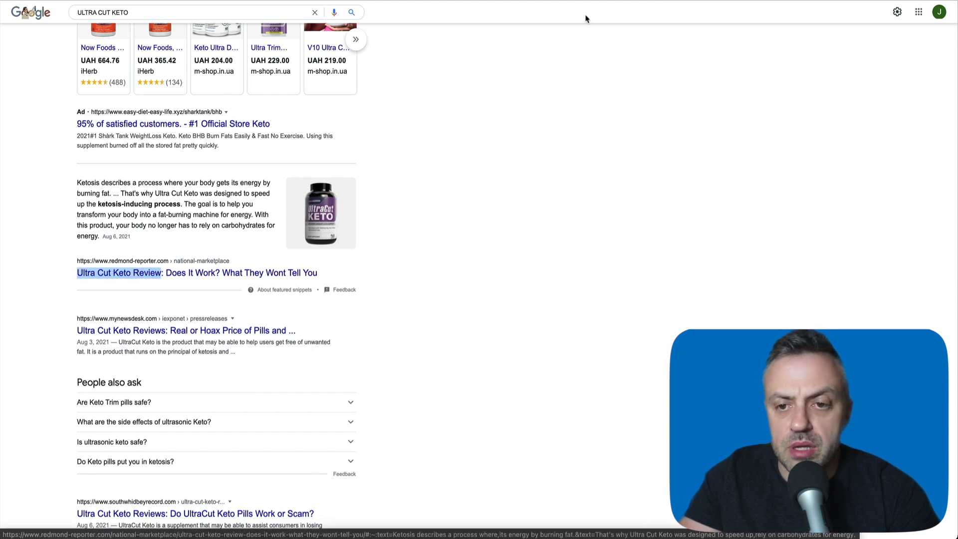
left_click(575, 1)
left_click(401, 365)
key("super+v")
- Add the keywords ultra cut, keto program and keto plan to the ad group, one per line
key("Return")
type("ultra cut")
key("Return")
type("keto")
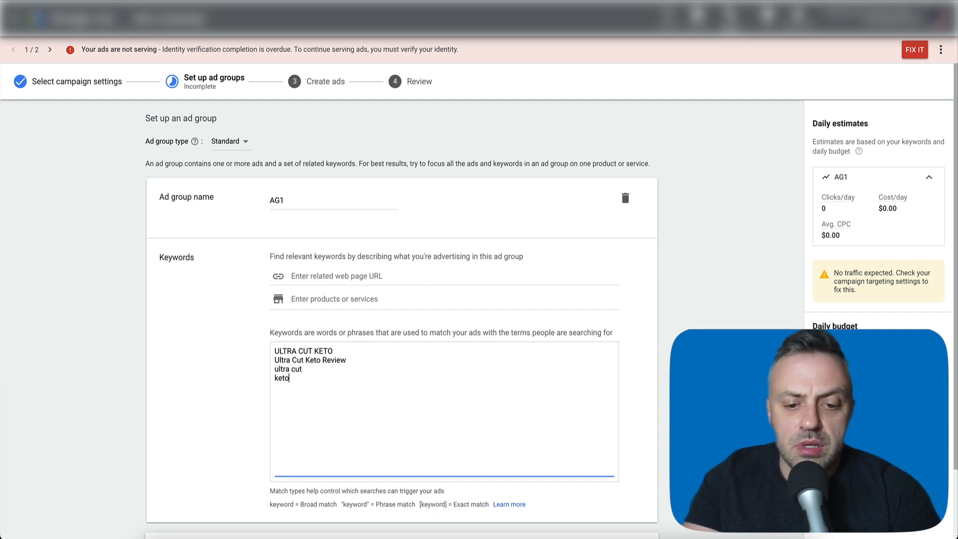
type("to")
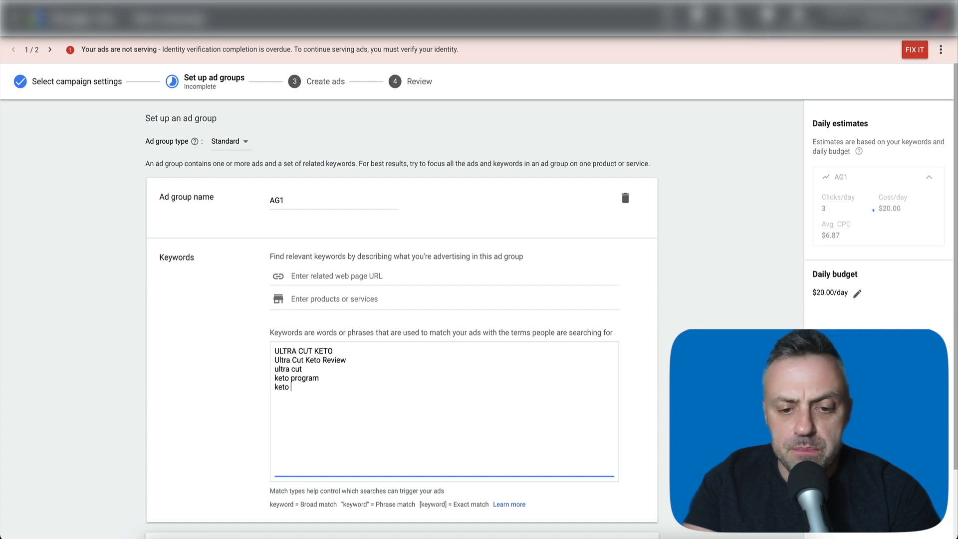
type("n")
- Add the keywords start keto, keto weight loss plan and good keto program, and review the keyword list and daily estimates
key("Return")
type("start keto")
key("Return")
type("keto weight loss plan")
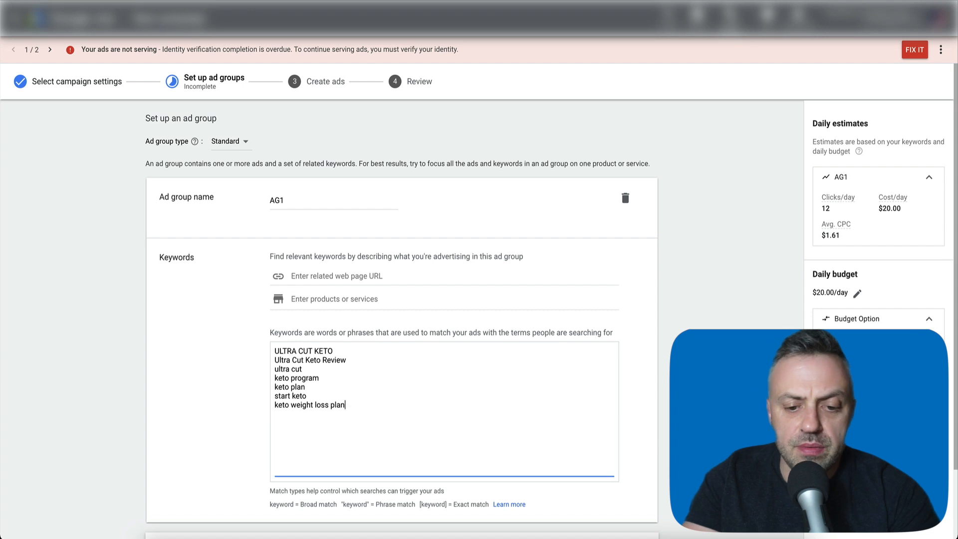
key("Return")
type("good keto program")
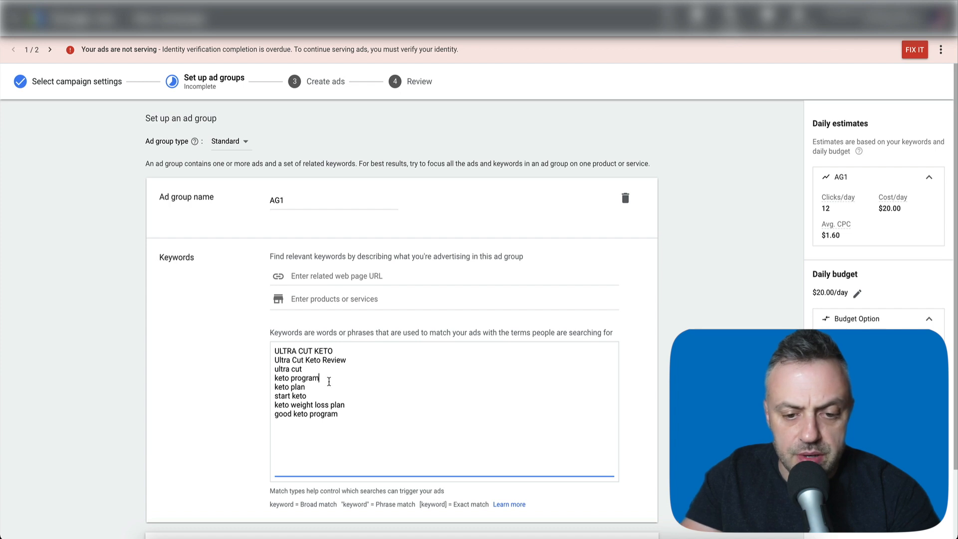
scroll(200, 374, "down", 1)
scroll(200, 374, "down", 3)
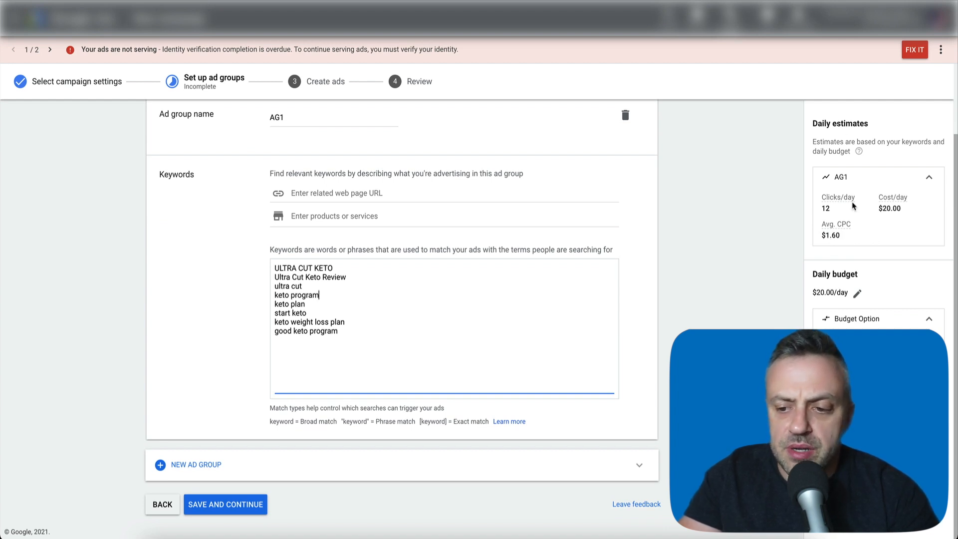
- Save the ad group's keywords, continue to ad creation, and look over the Google results for ULTRA CUT KETO for ad copy ideas
key("super+Tab")
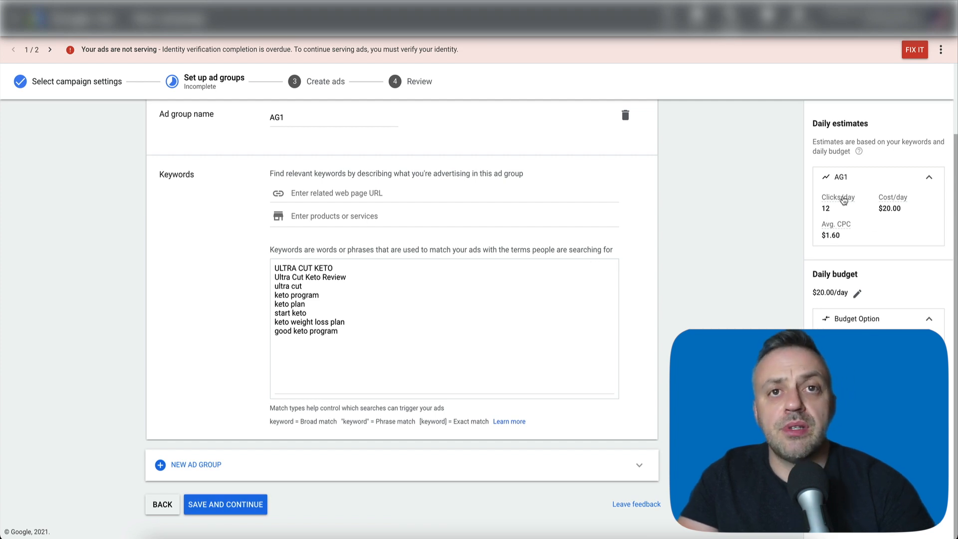
mouse_move(839, 199)
left_click(225, 504)
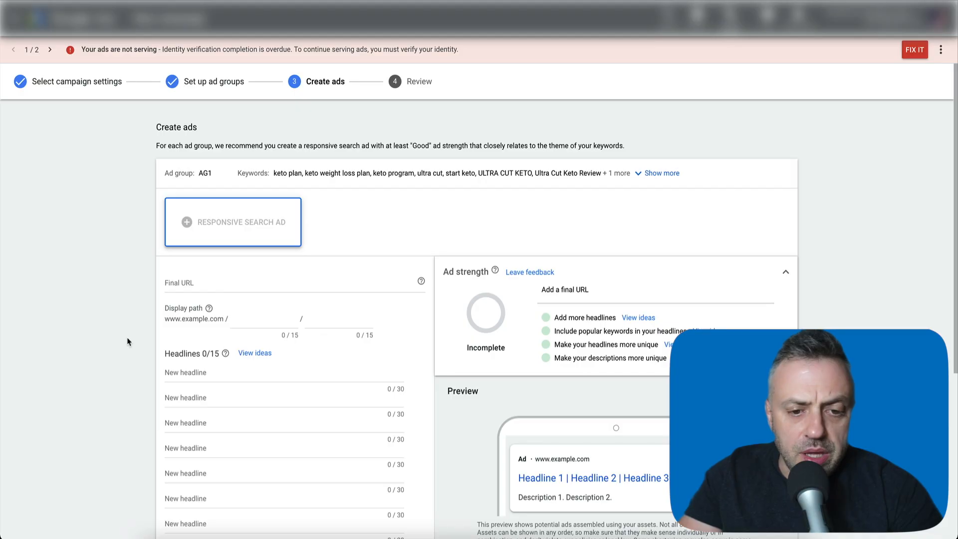
scroll(128, 338, "down", 3)
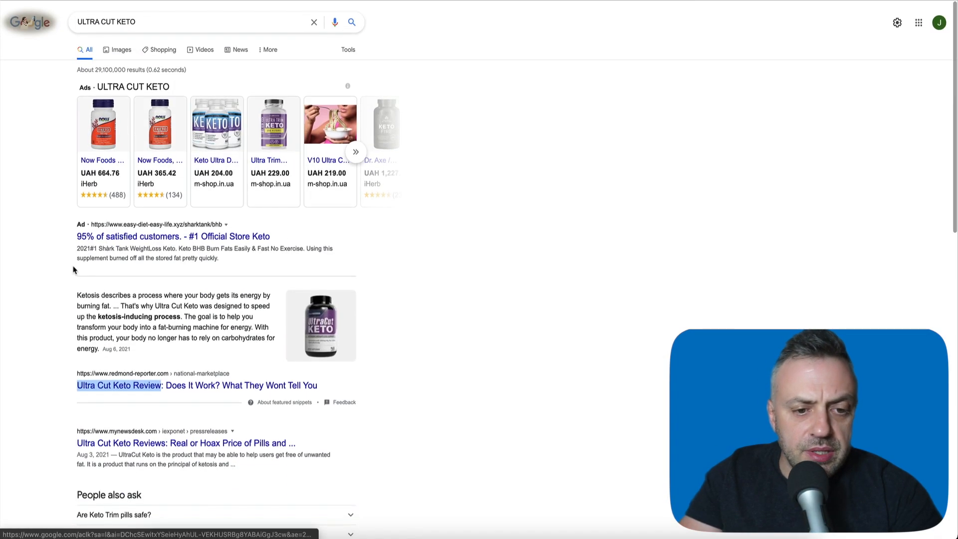
scroll(73, 270, "down", 4)
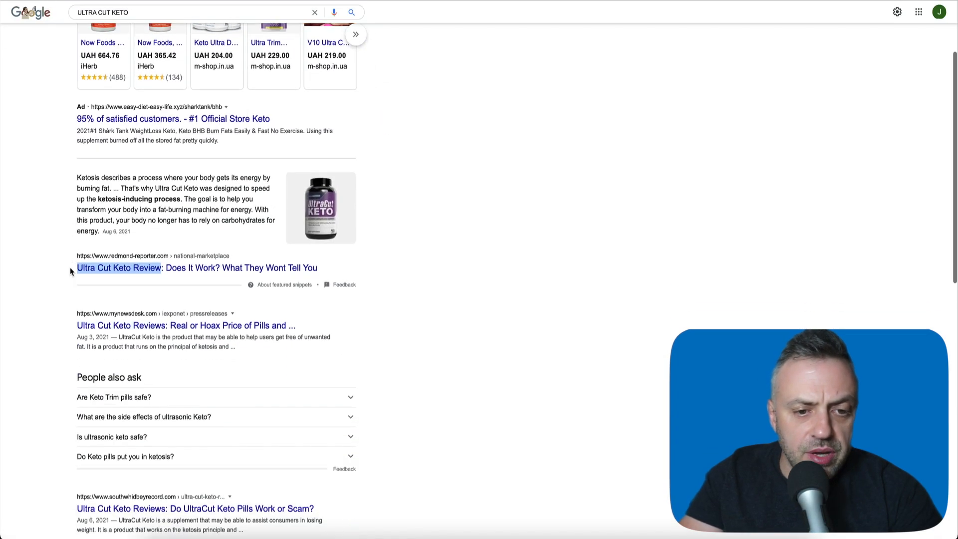
left_click(50, 131)
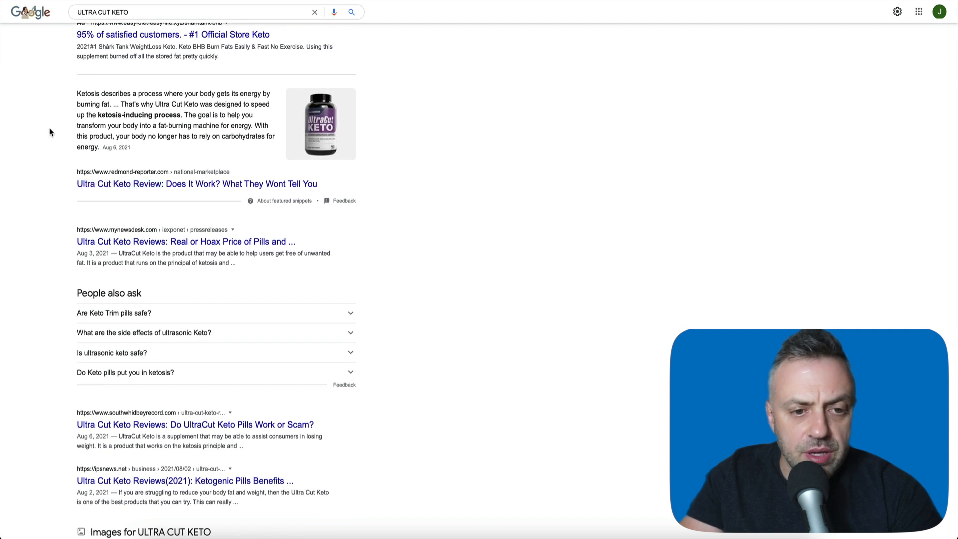
scroll(83, 112, "up", 1)
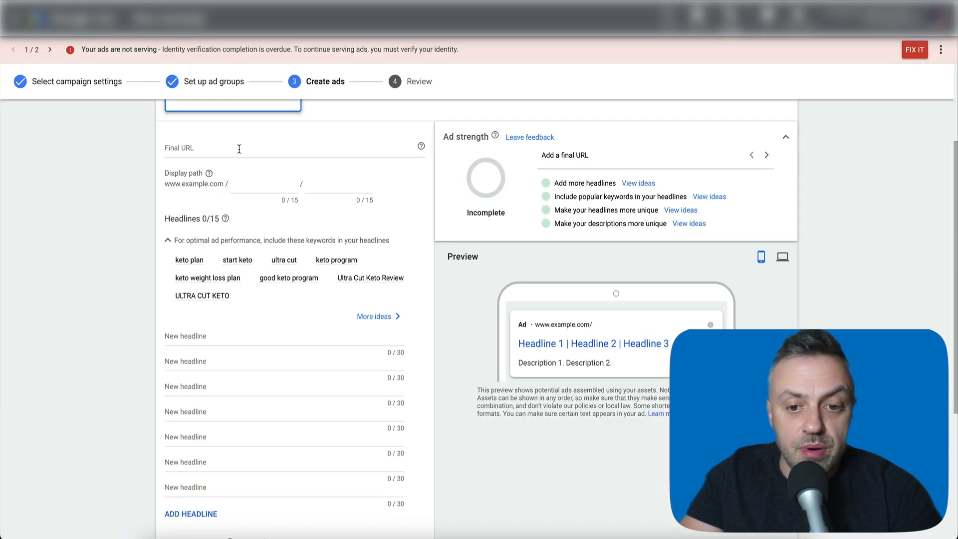
scroll(238, 150, "up", 3)
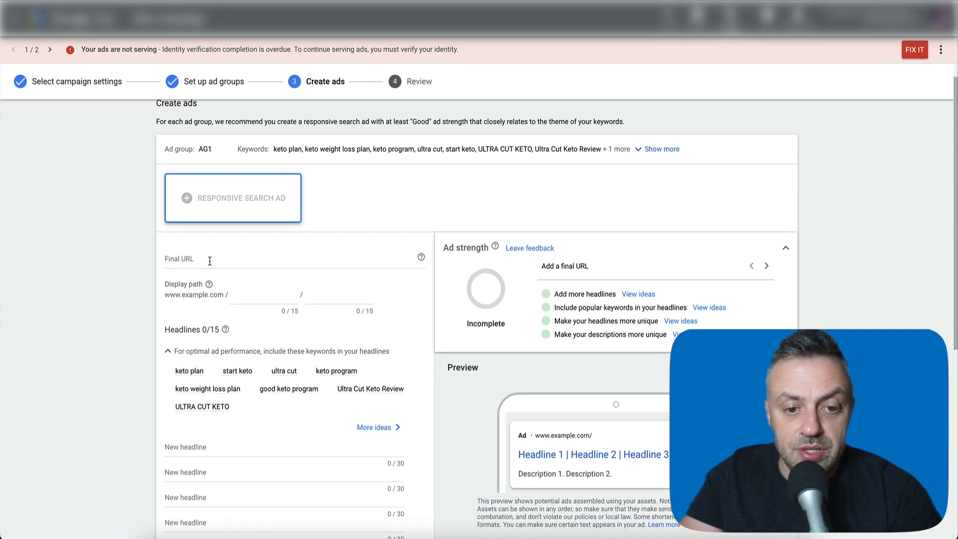
scroll(214, 234, "down", 2)
left_click(233, 185)
scroll(214, 313, "down", 2)
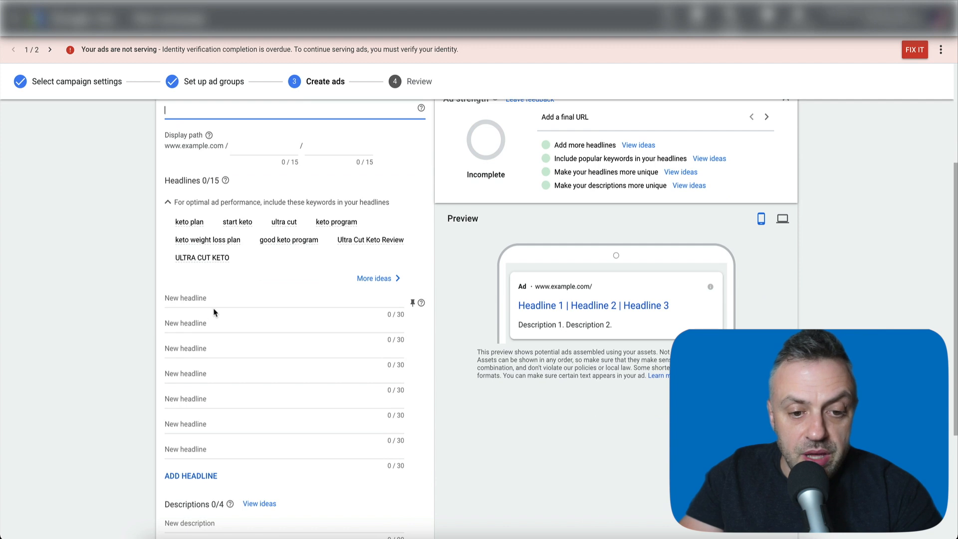
left_click(221, 295)
scroll(203, 126, "up", 1)
left_click(201, 141)
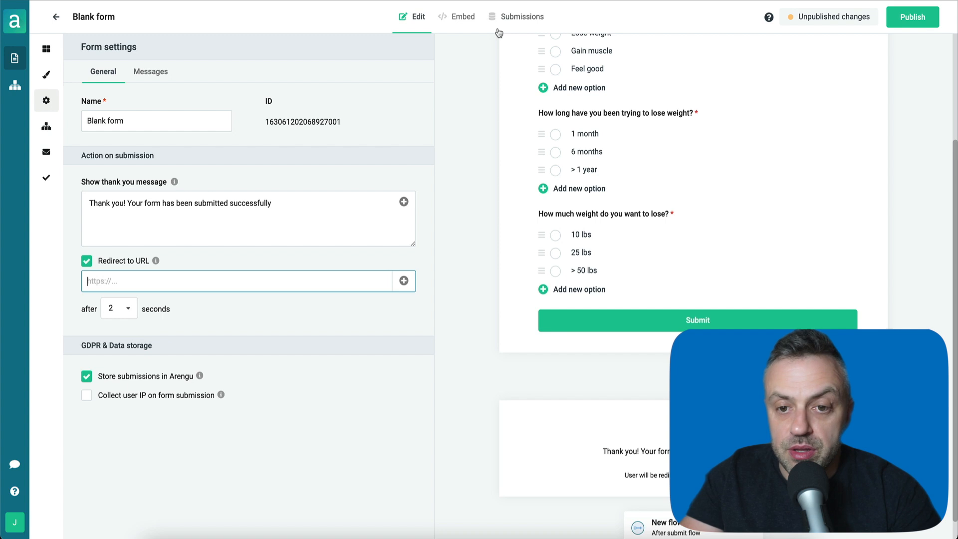
left_click(912, 17)
left_click(156, 278)
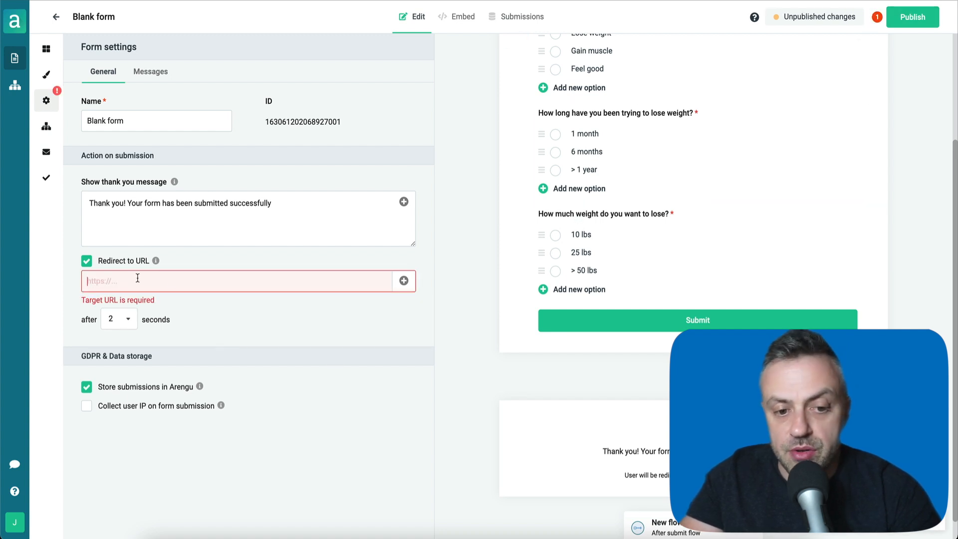
type("http")
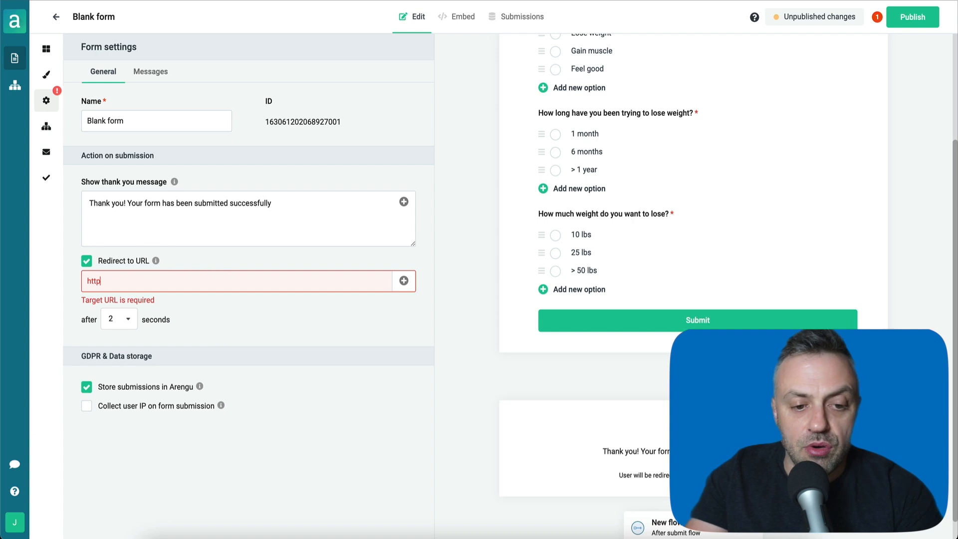
type("s://google.com")
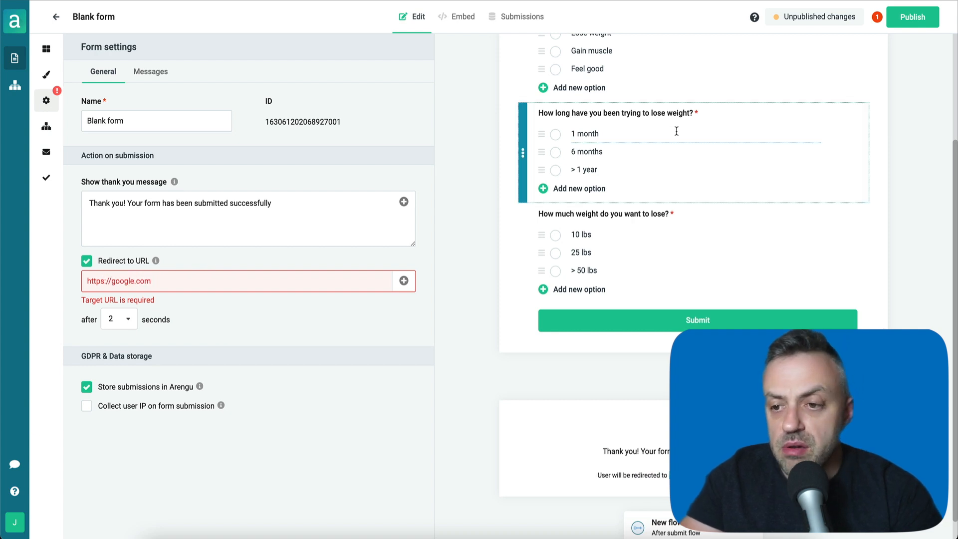
- Publish the Arengu form, open its preview, and use the preview page address as the Google ad's final URL
left_click(913, 16)
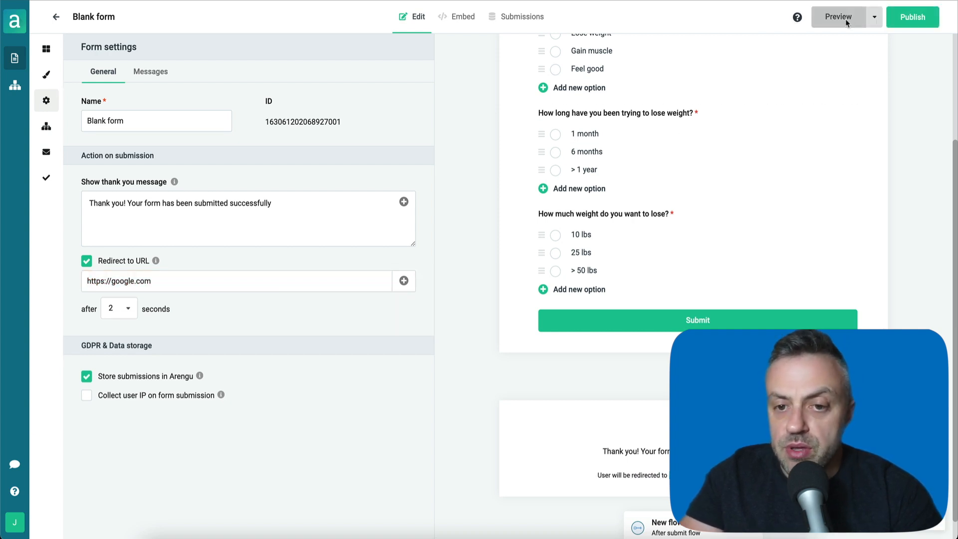
left_click(842, 17)
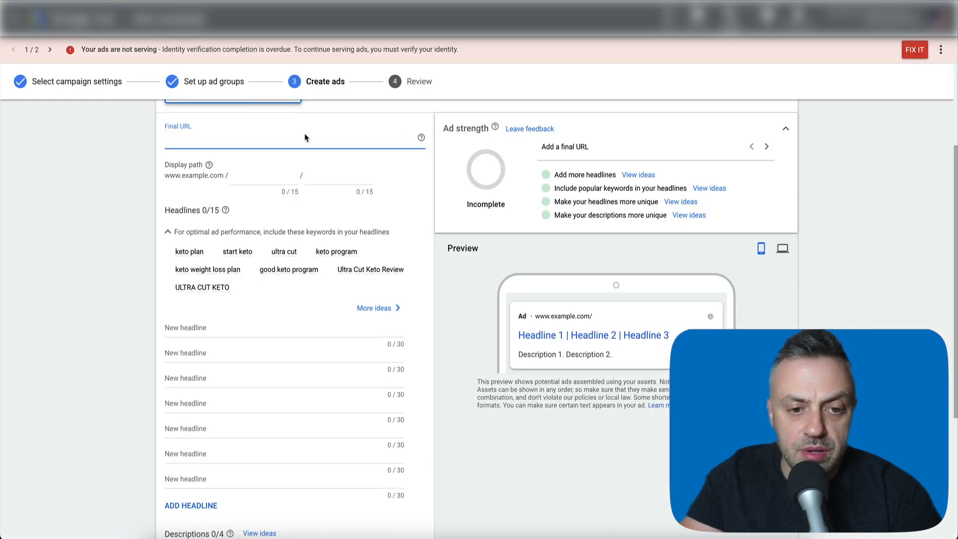
key("ctrl+v")
scroll(156, 194, "down", 1)
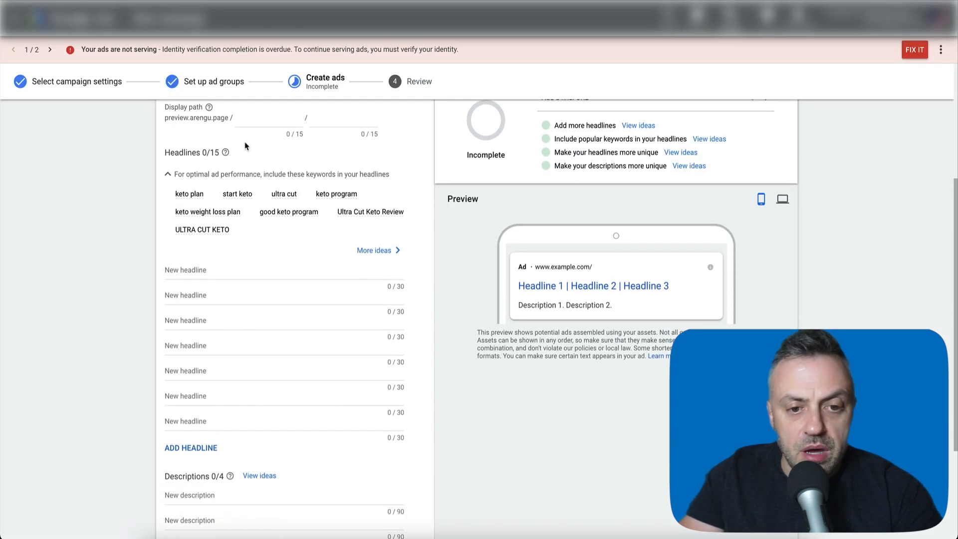
- Enter the ad headlines Trying to lose weight?, Try our amazing Keto program and 95% Satisfied Customers
left_click(199, 268)
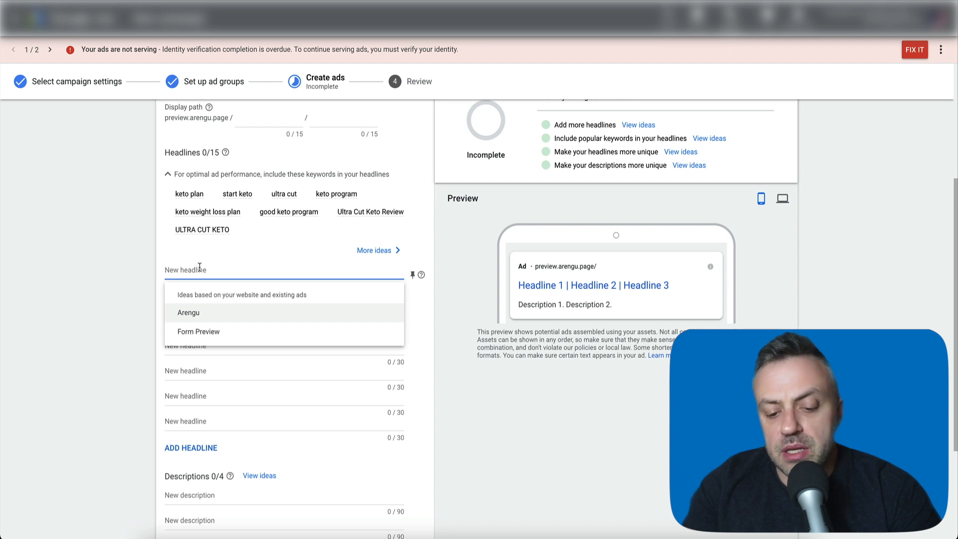
type("Trying to lose weight?")
scroll(199, 343, "down", 3)
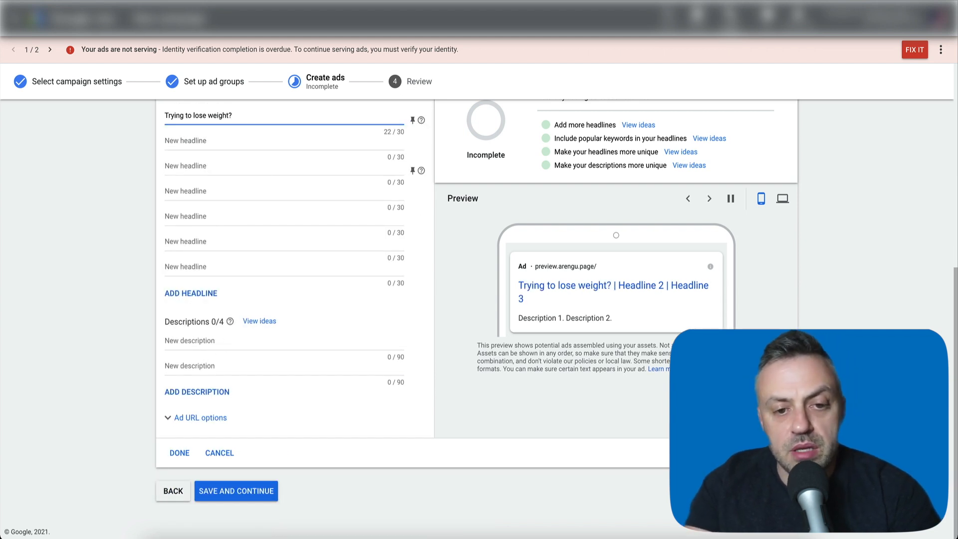
type("Try our amazing Keto program")
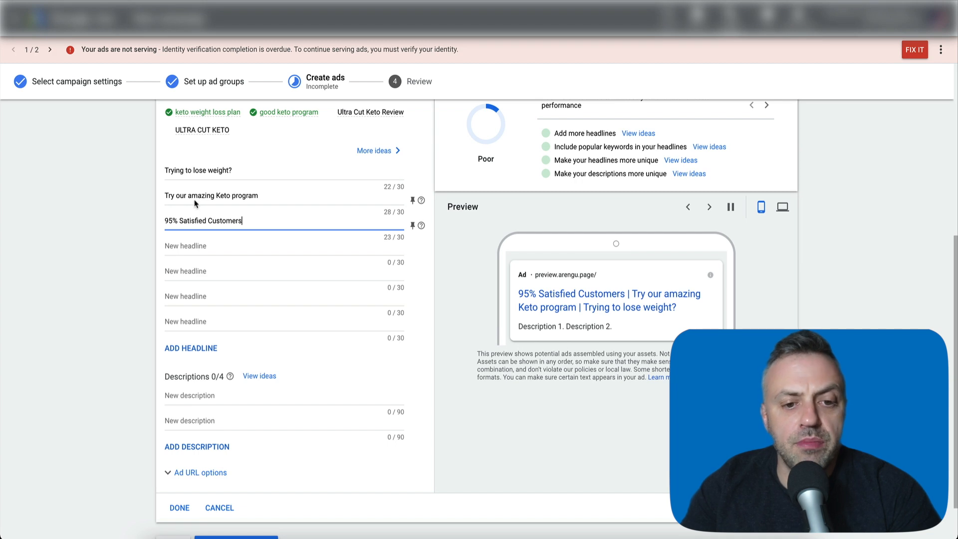
- Capitalize the words of the second headline so it reads Try Our Amazing Keto Program
left_click(191, 195)
key("BackSpace")
type("A")
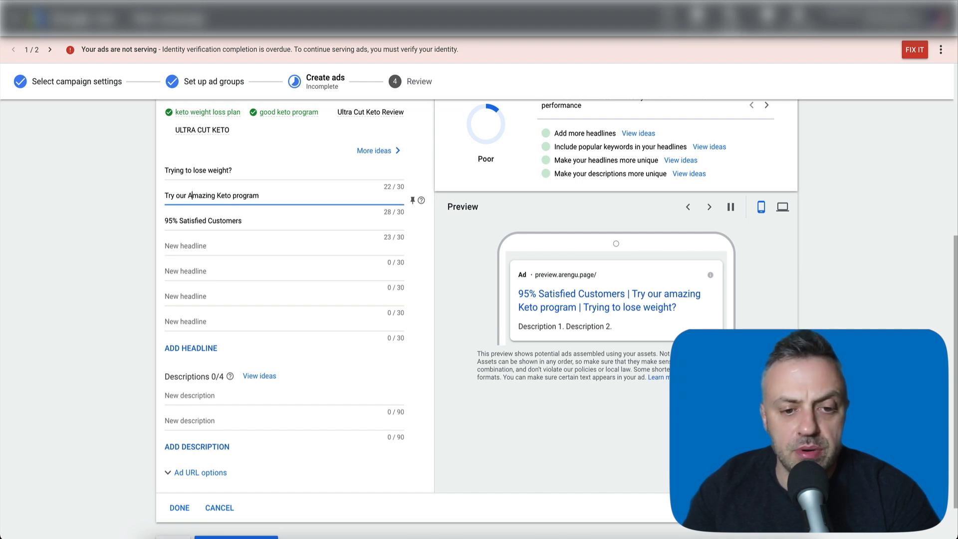
key("Left")
key("Left")
key("BackSpace")
type("O")
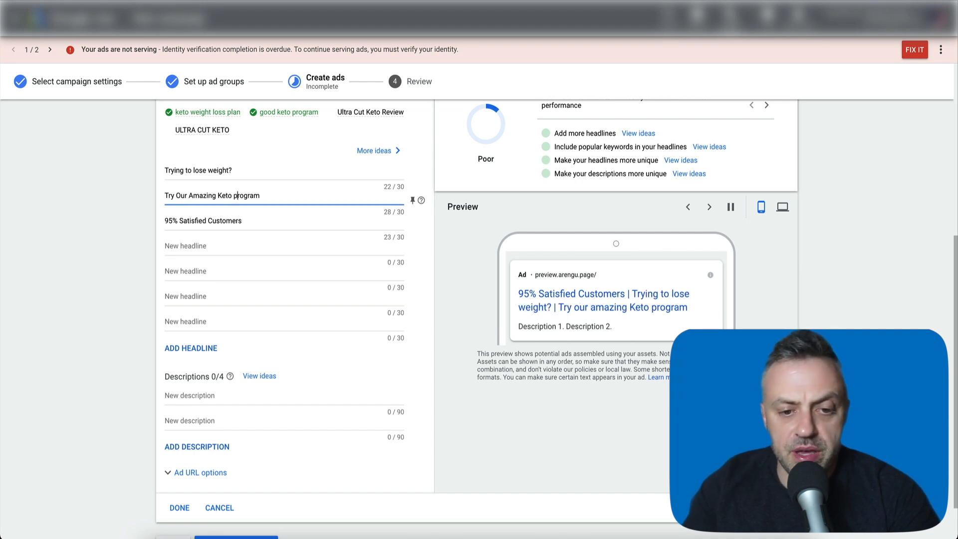
key("BackSpace")
type("P")
- Capitalize the words of the first headline so it reads Trying To Lose Weight?
left_click(188, 170)
key("BackSpace")
type("T")
key("Right")
key("Right")
key("Right")
key("BackSpace")
type("L")
key("Right")
key("Right")
key("Right")
key("Right")
key("Right")
key("BackSpace")
key("shift+w")
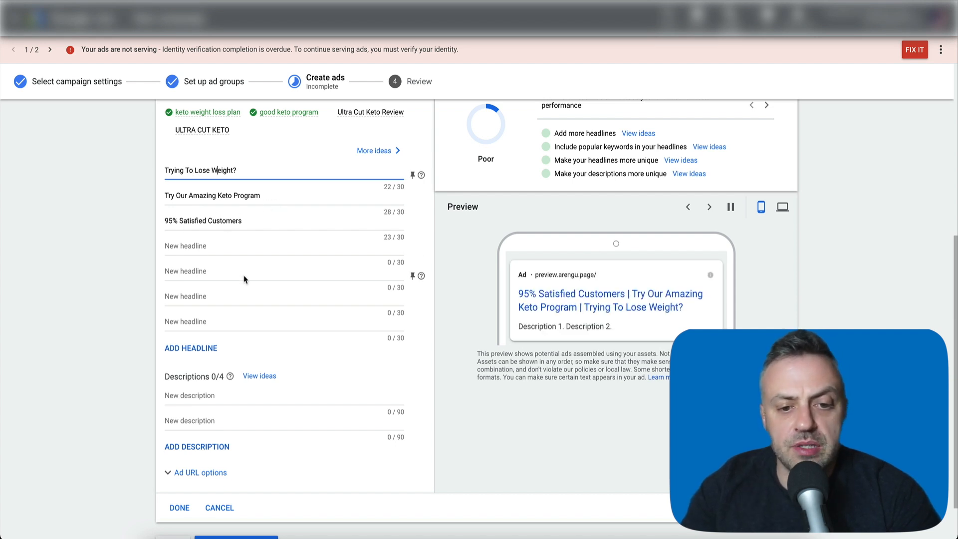
- Try the competitor's ad text from the Google results as the first description, and undo the entry
scroll(245, 279, "down", 1)
left_click(234, 342)
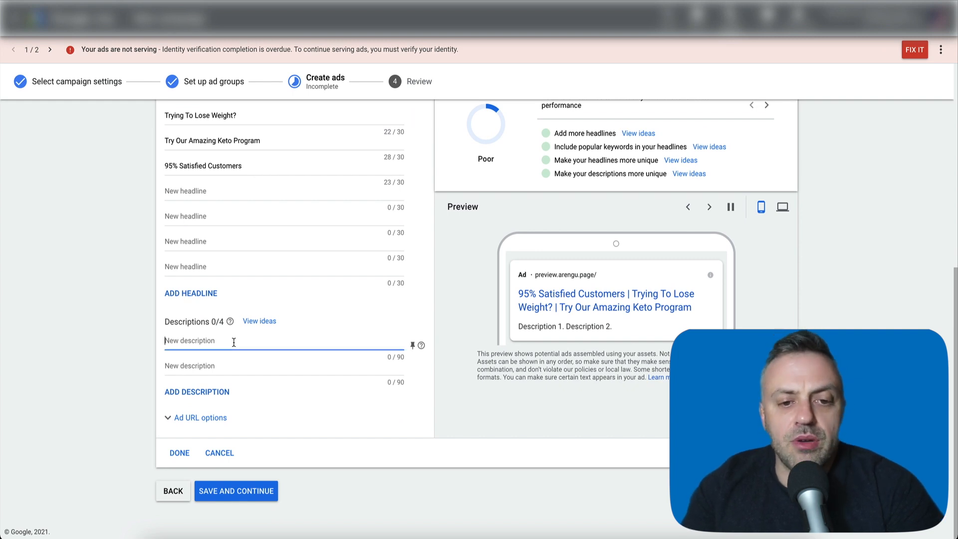
scroll(233, 334, "up", 1)
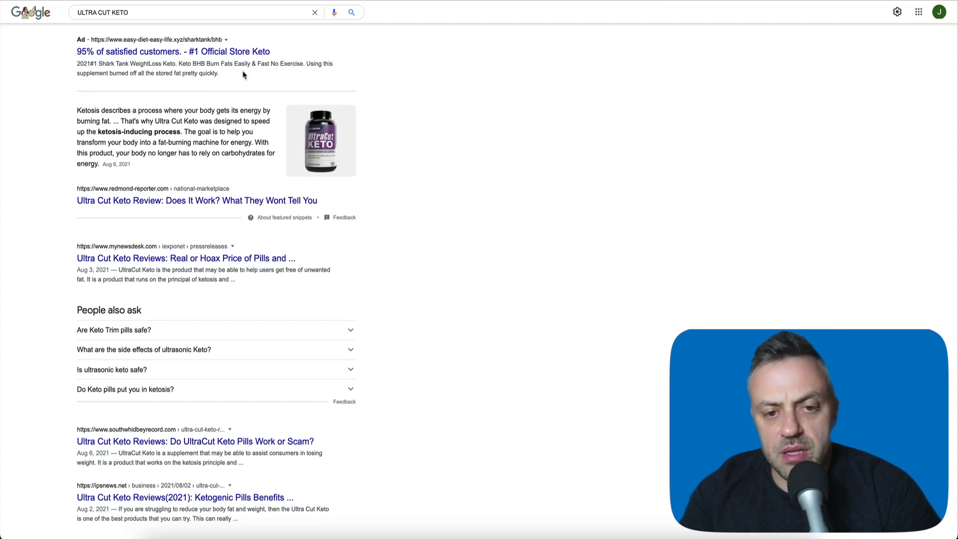
mouse_move(237, 77)
left_mouse_down()
mouse_move(79, 62)
mouse_move(78, 40)
mouse_move(237, 71)
left_mouse_up()
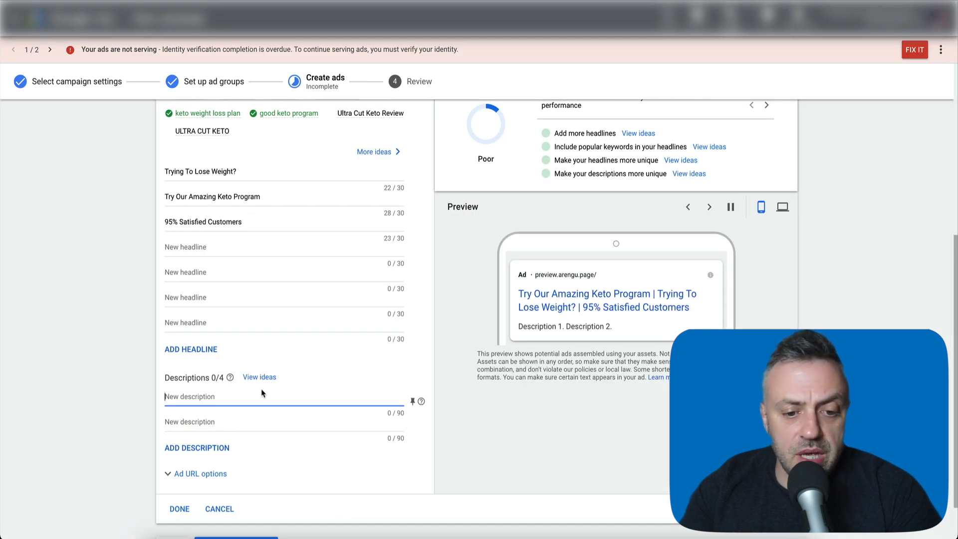
type("2021#1 Shàrk Tank WeightLoss Keto. Keto BHB Burn Fats")
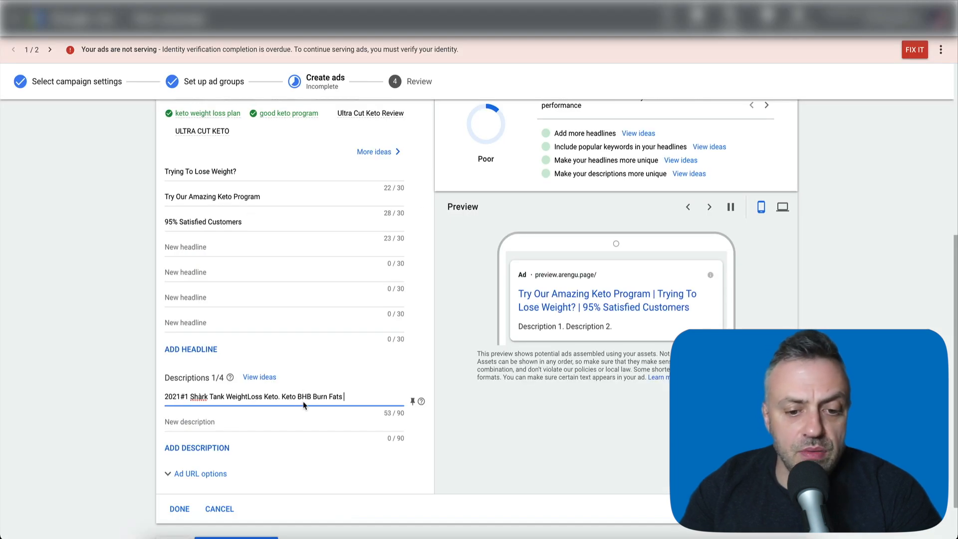
key("ctrl+z")
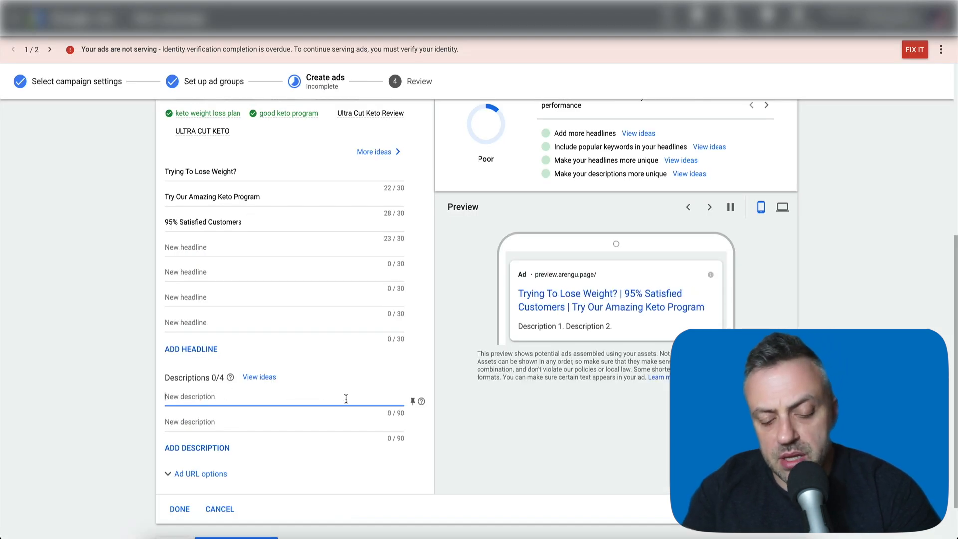
- Write the first description as Amazing Keto Product. Burns Fat Effortlessly. No Exercise Required
type("Amazing Keto Product. Burns")
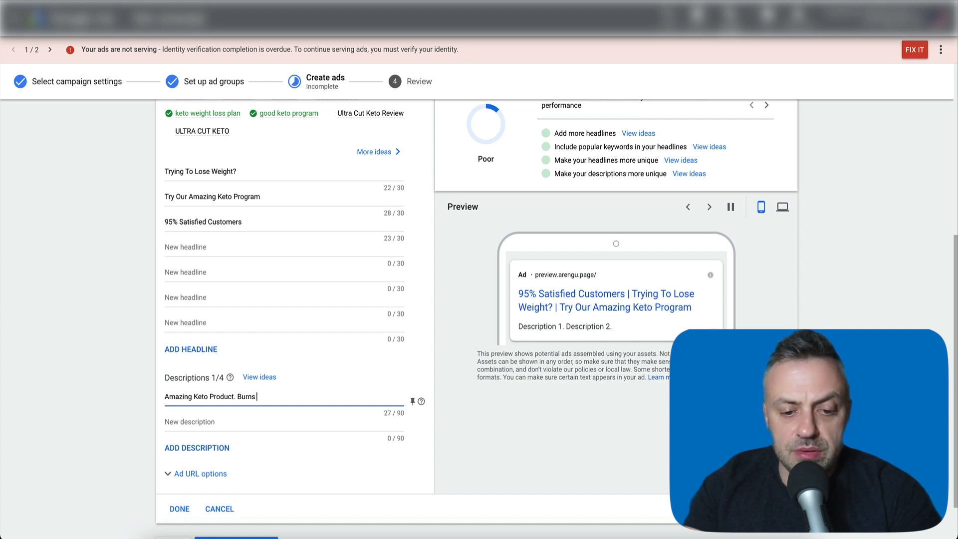
type(" Fat Effortlessly. No E")
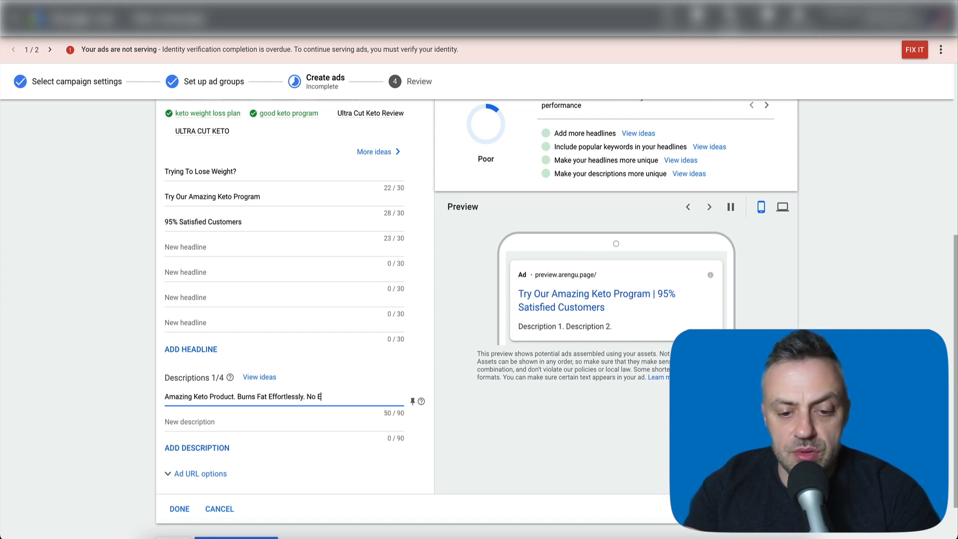
type("xercise Required.")
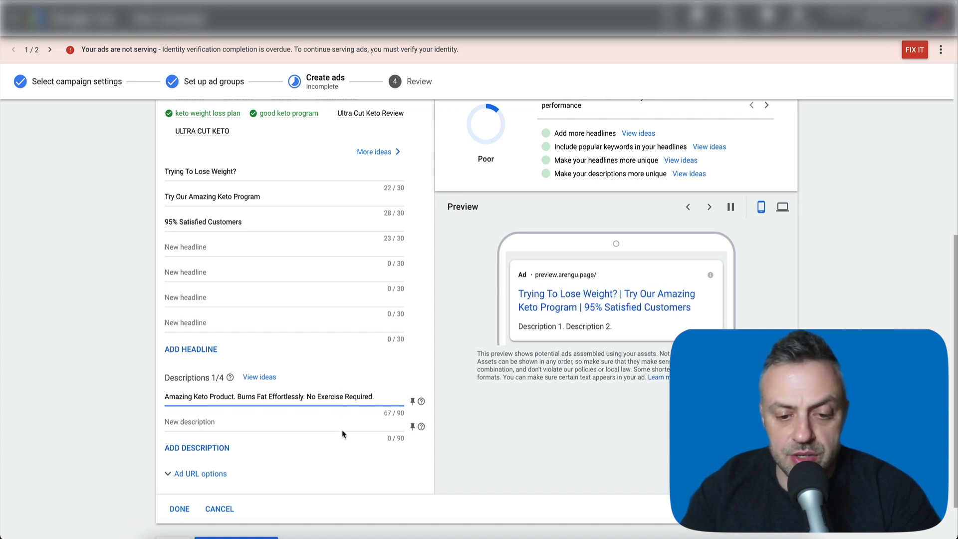
left_click(151, 380)
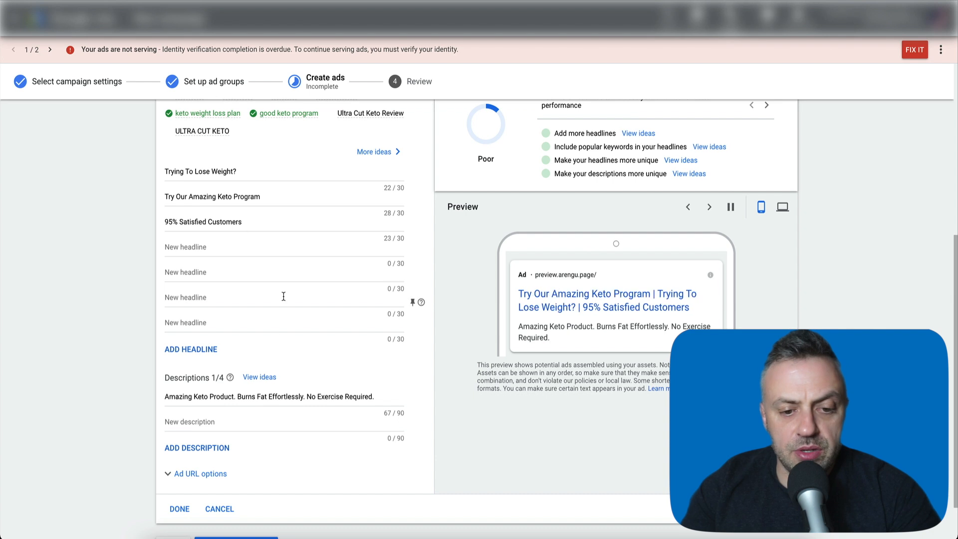
- Write the second description as This Product Really Works. Get Fit For The Summer
scroll(262, 280, "down", 2)
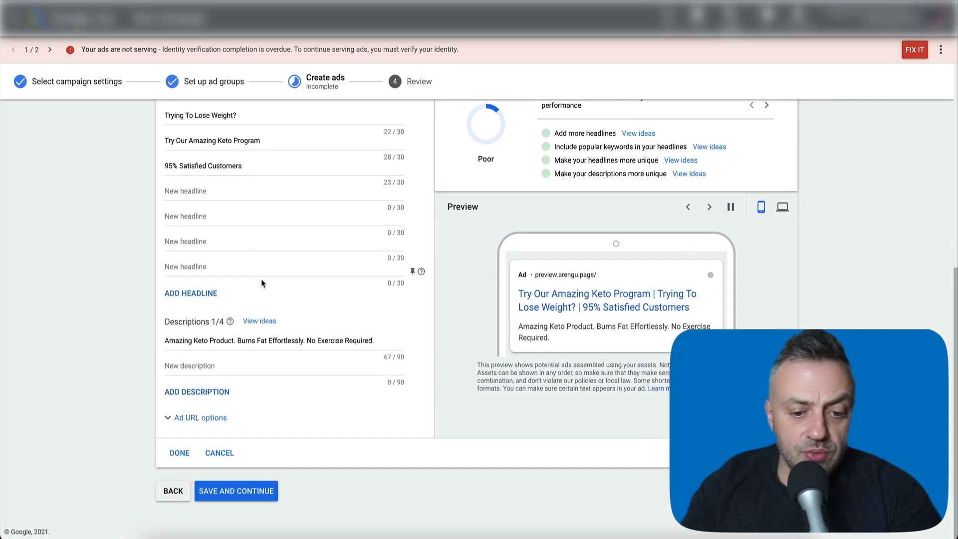
left_click(197, 361)
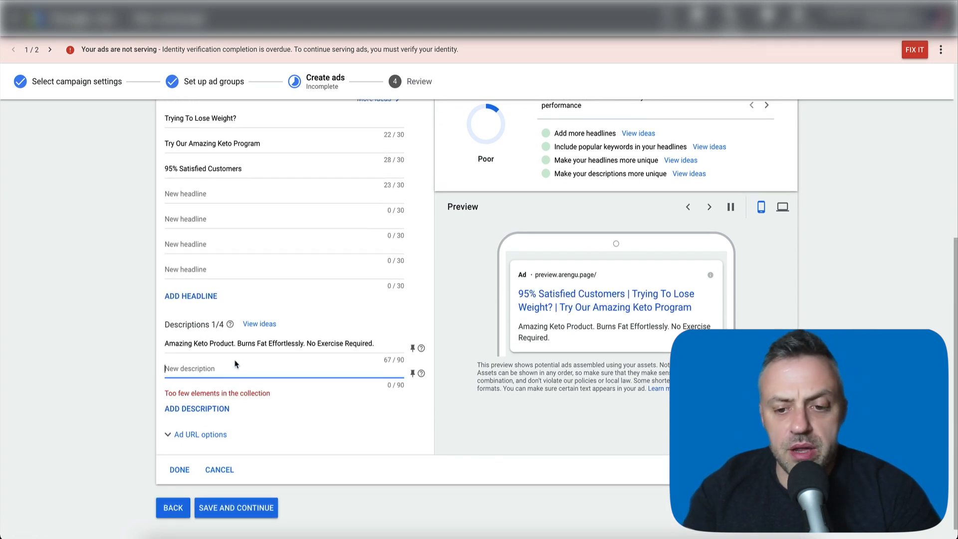
type("This Product Really Works. Get")
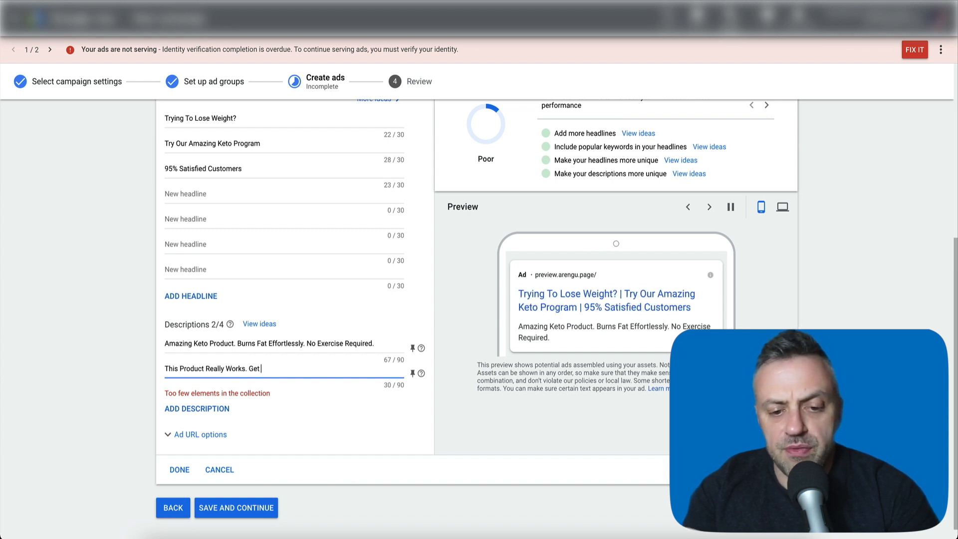
type(" Fit For The Summer")
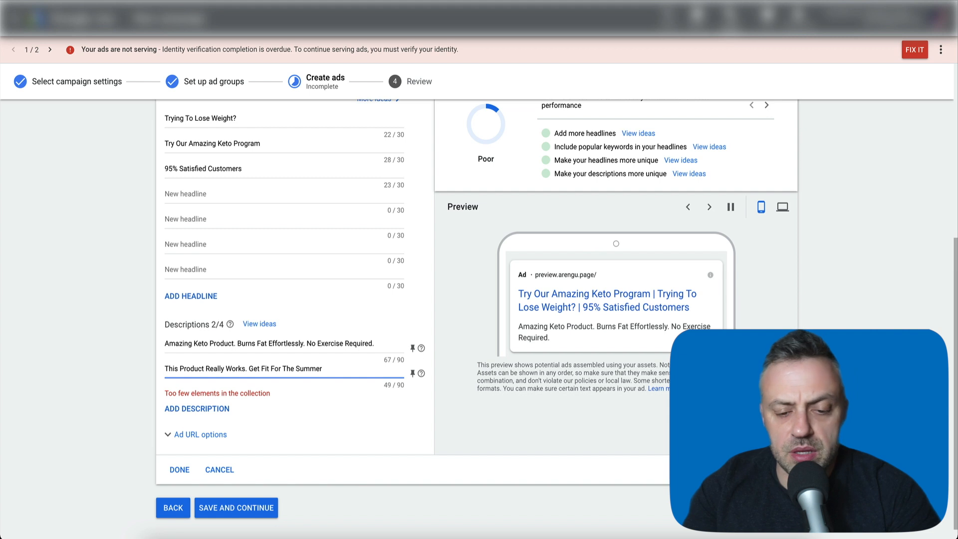
- Replace the closing phrase of the second description with Surprise your friends
key("BackSpace")
key("BackSpace")
key("BackSpace")
key("BackSpace")
key("BackSpace")
key("BackSpace")
key("BackSpace")
key("BackSpace")
key("BackSpace")
key("BackSpace")
type("Surprise your friend")
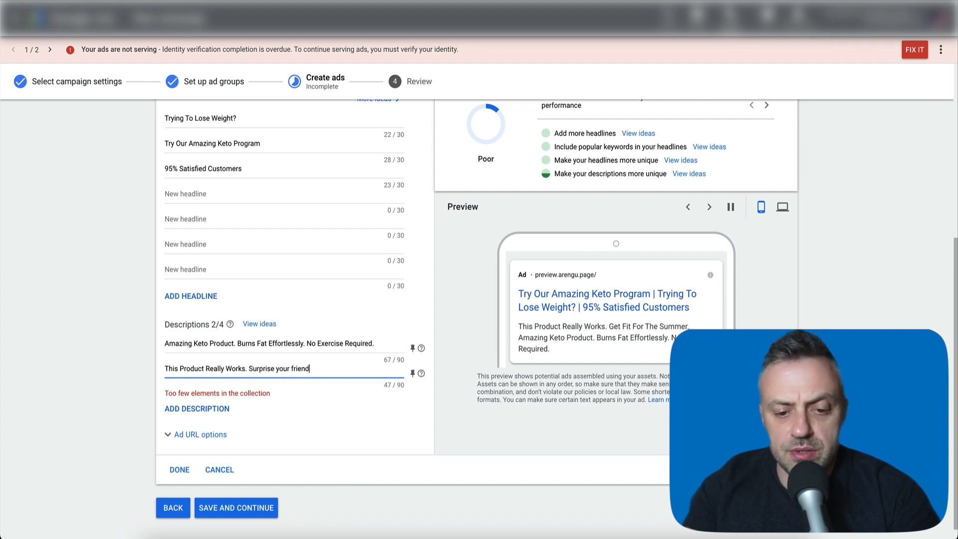
type("s.")
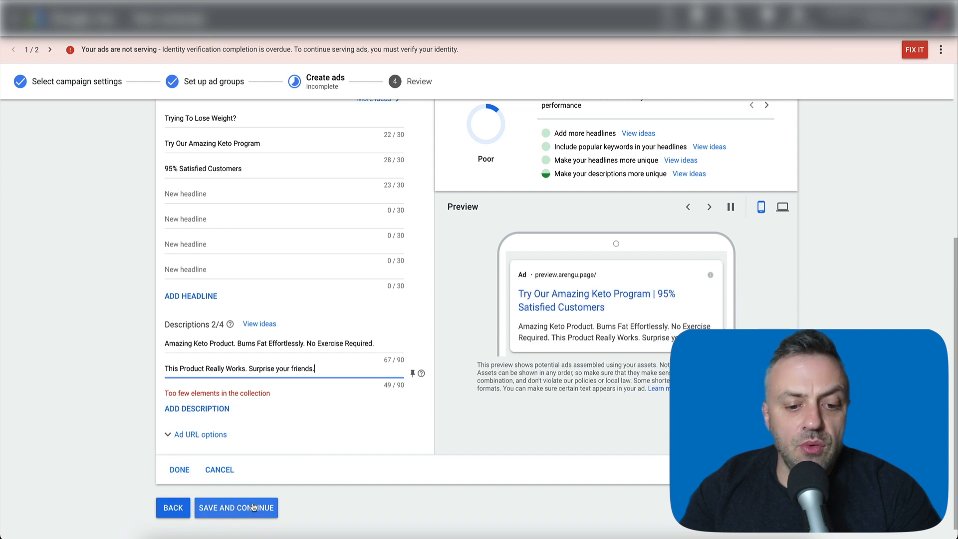